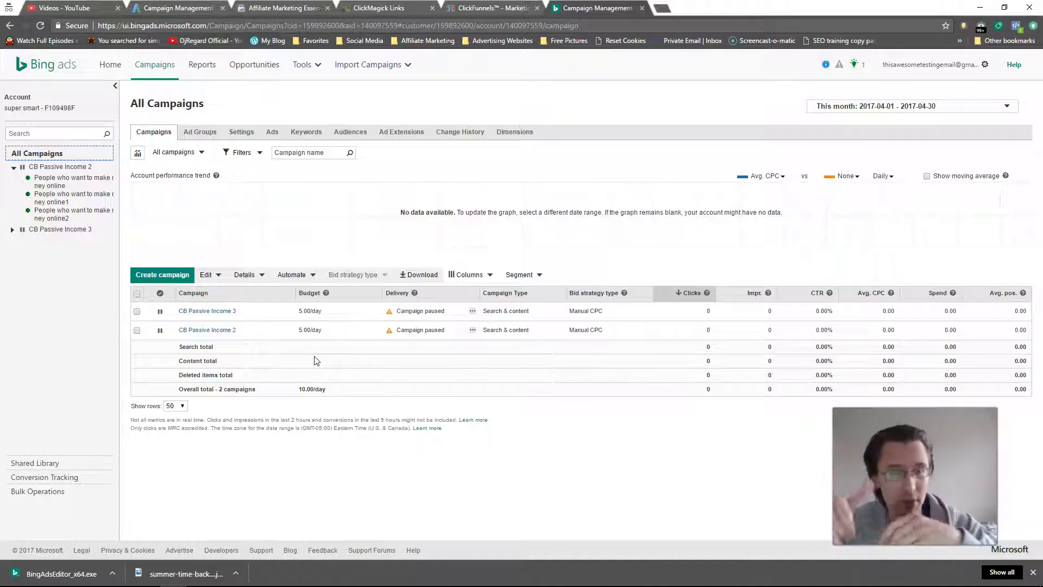
Step: Go to the Shared Library audiences and start a new remarketing list
left_click(293, 390)
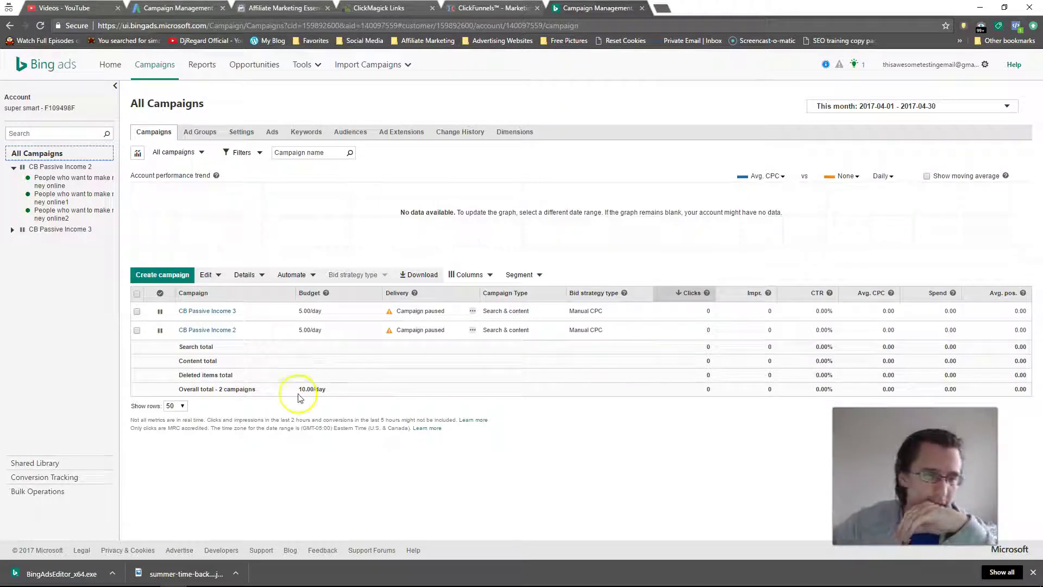
left_click(36, 463)
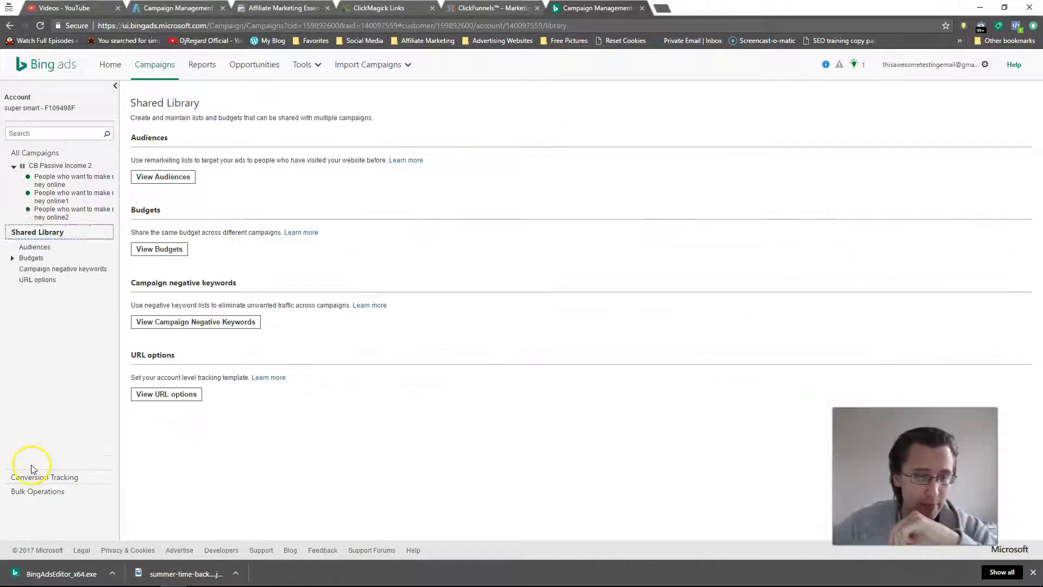
left_click(166, 178)
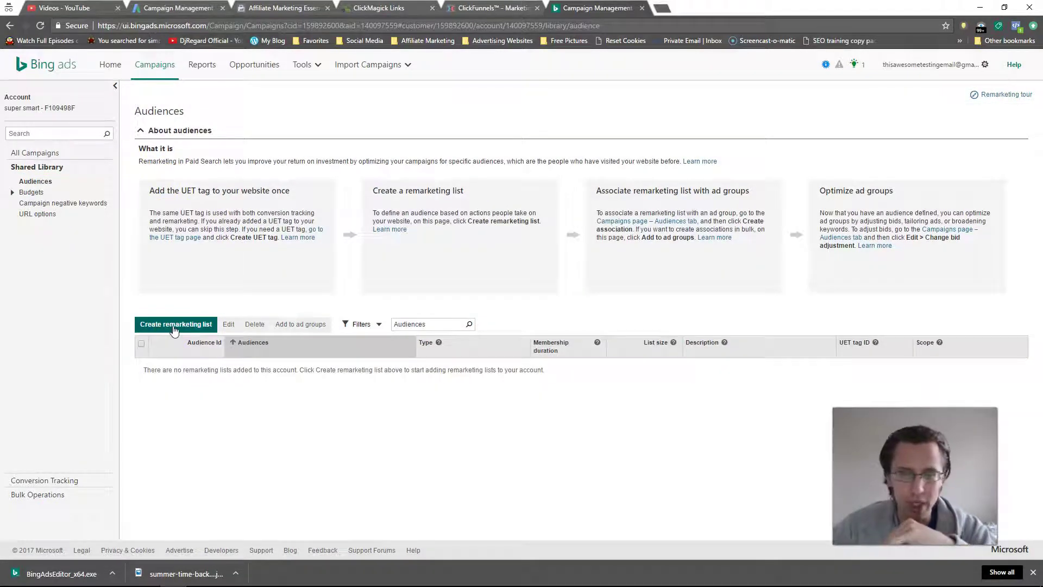
left_click(174, 328)
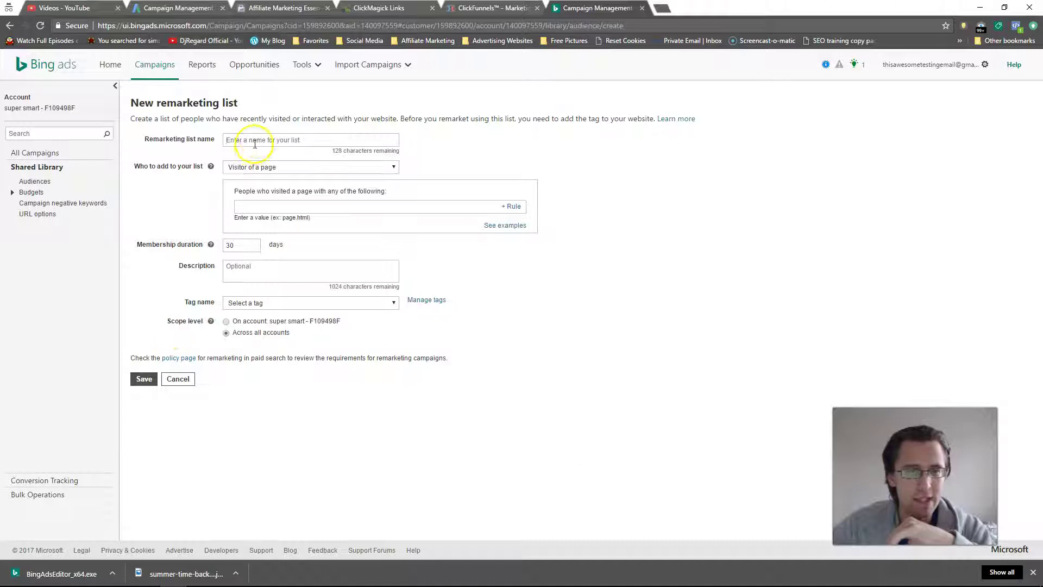
Step: Name the remarketing list 'Visited landing page'
left_click(257, 140)
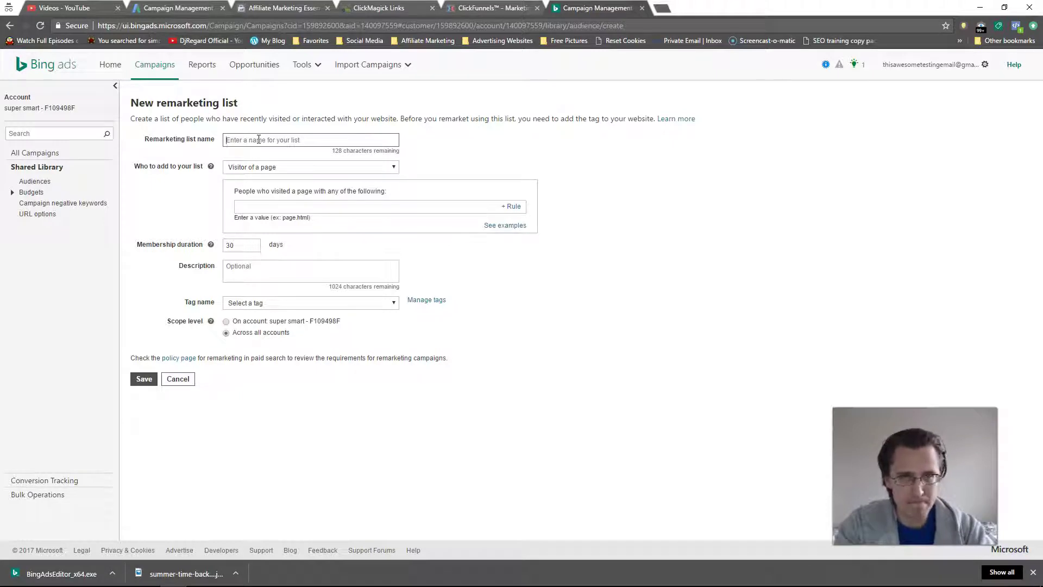
type("Visited landing page")
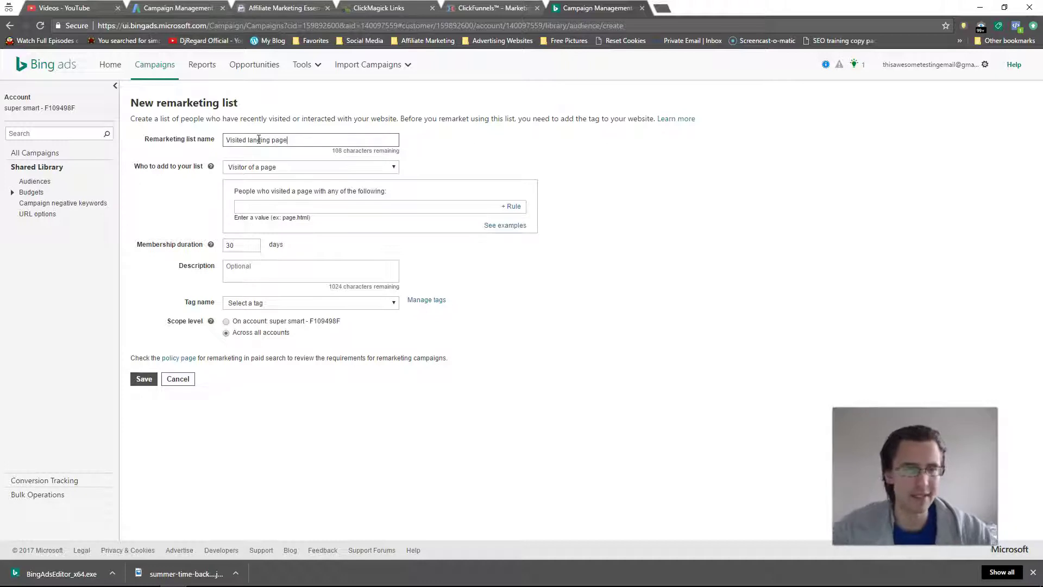
left_click(267, 167)
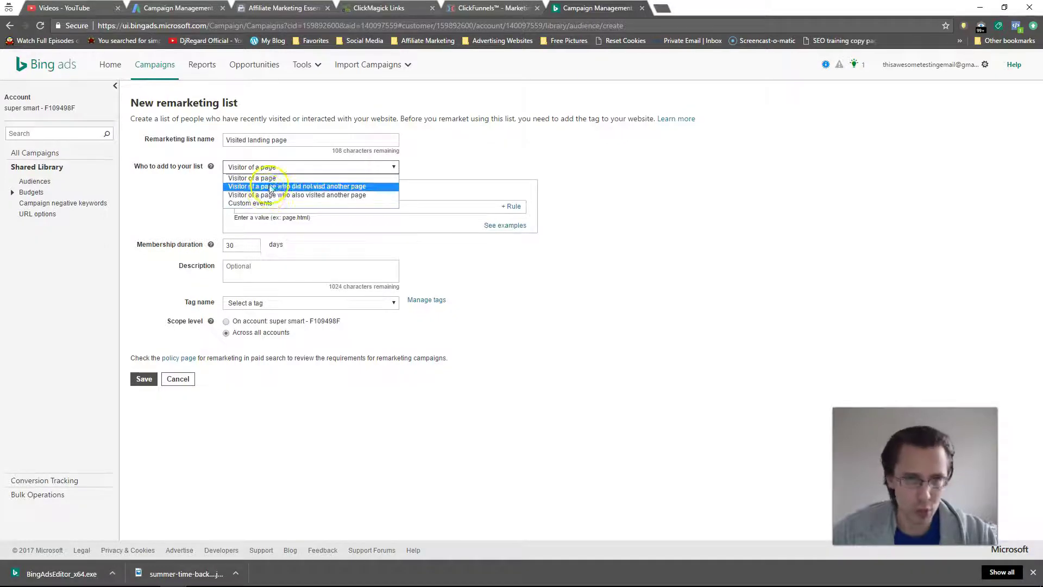
Step: Keep 'Visitor of a page', draft a two-condition URL contains rule, then discard it
left_click(251, 178)
left_click(513, 206)
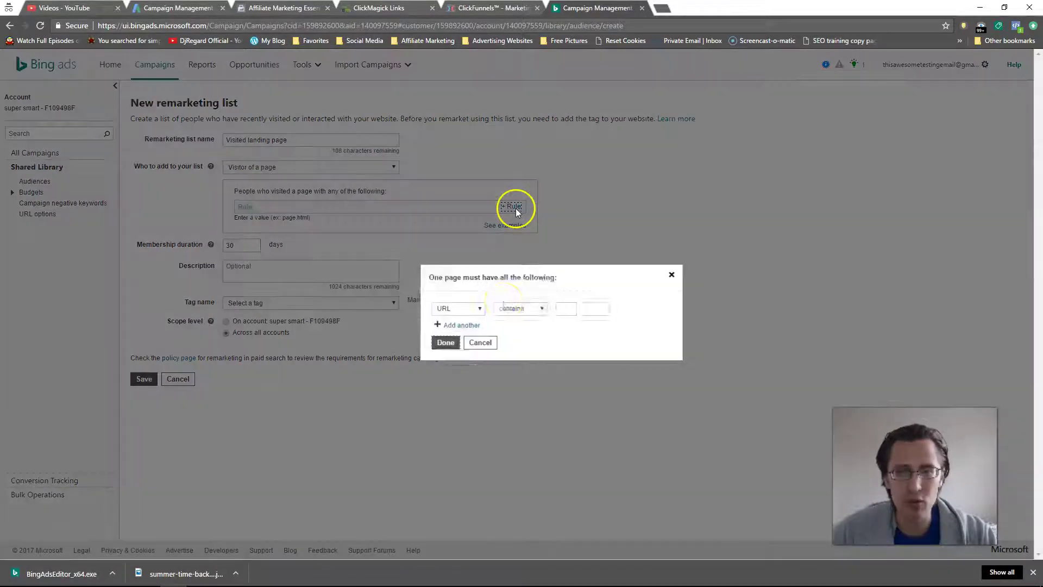
left_click(437, 304)
left_click(429, 312)
left_click(440, 320)
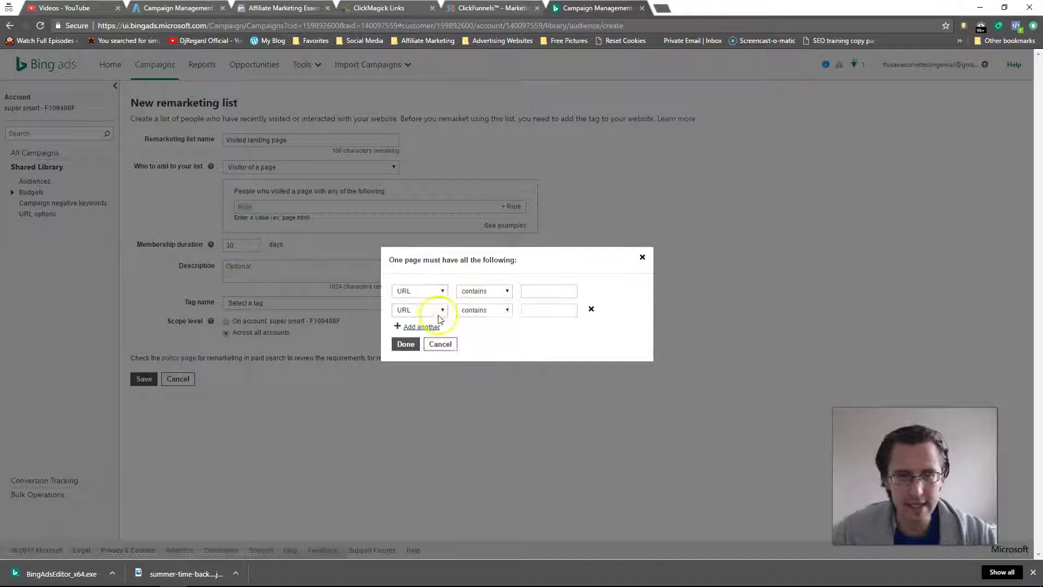
left_click(481, 291)
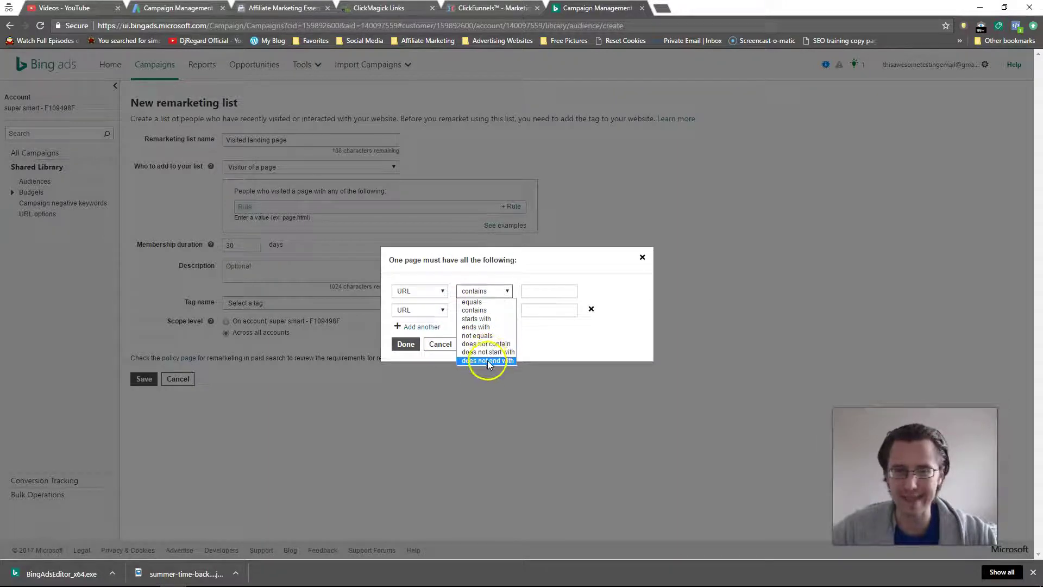
left_click(536, 291)
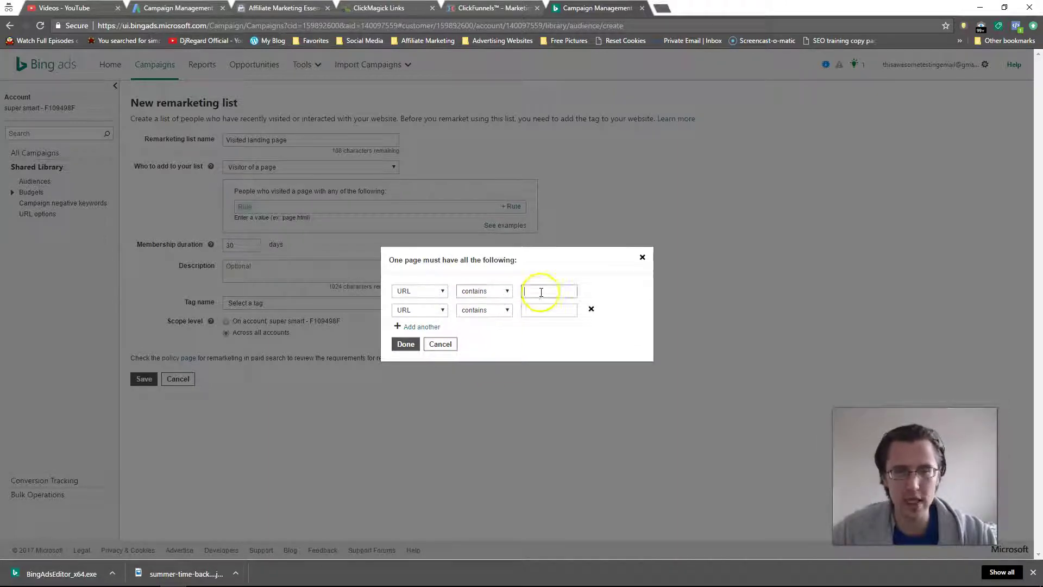
left_click(642, 257)
Step: Copy the ClickFunnels Optin step's page URL ending in /home, then return to Bing Ads
left_click(492, 8)
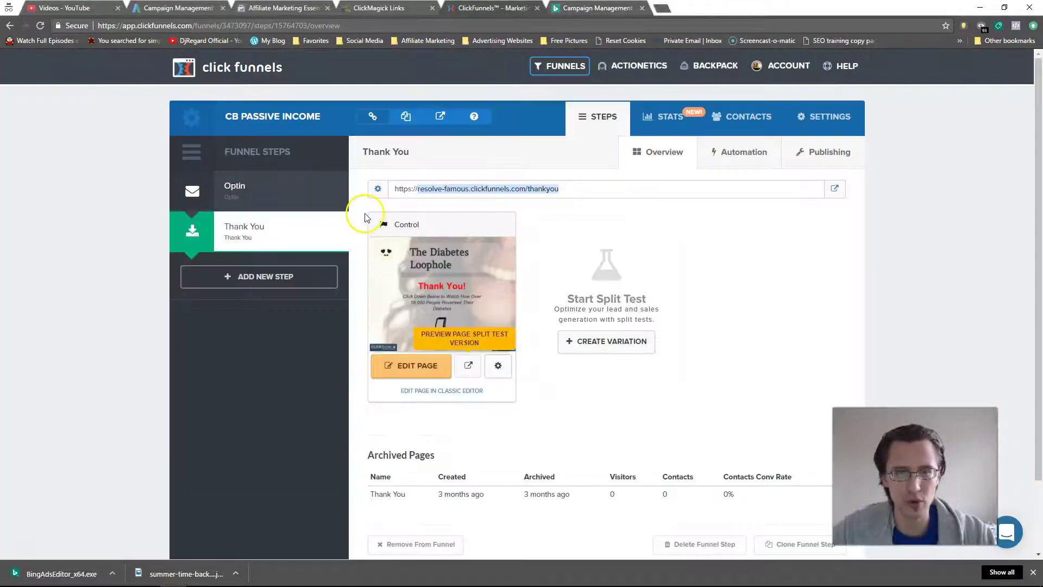
left_click(269, 187)
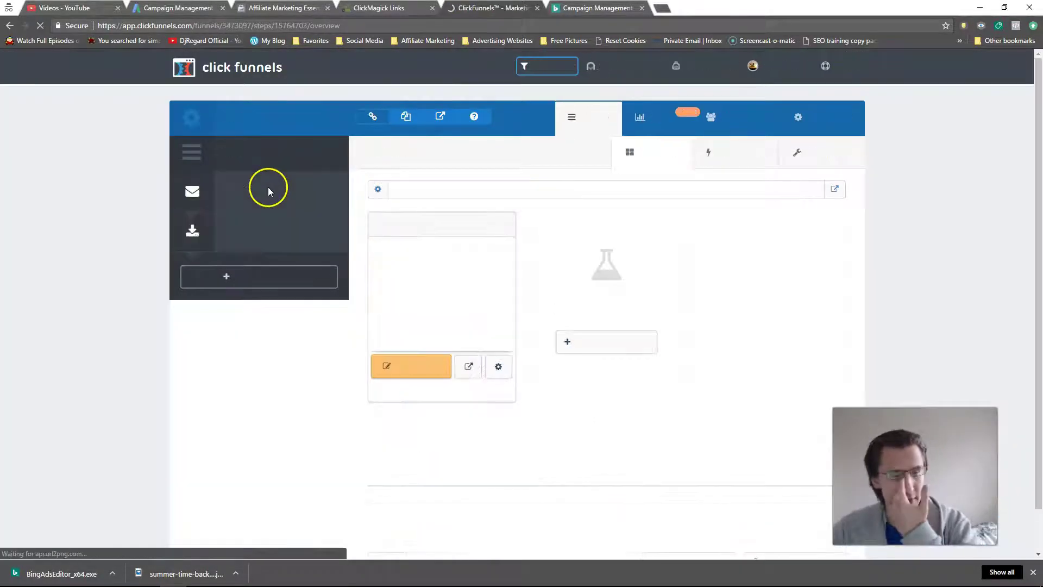
left_click(496, 190)
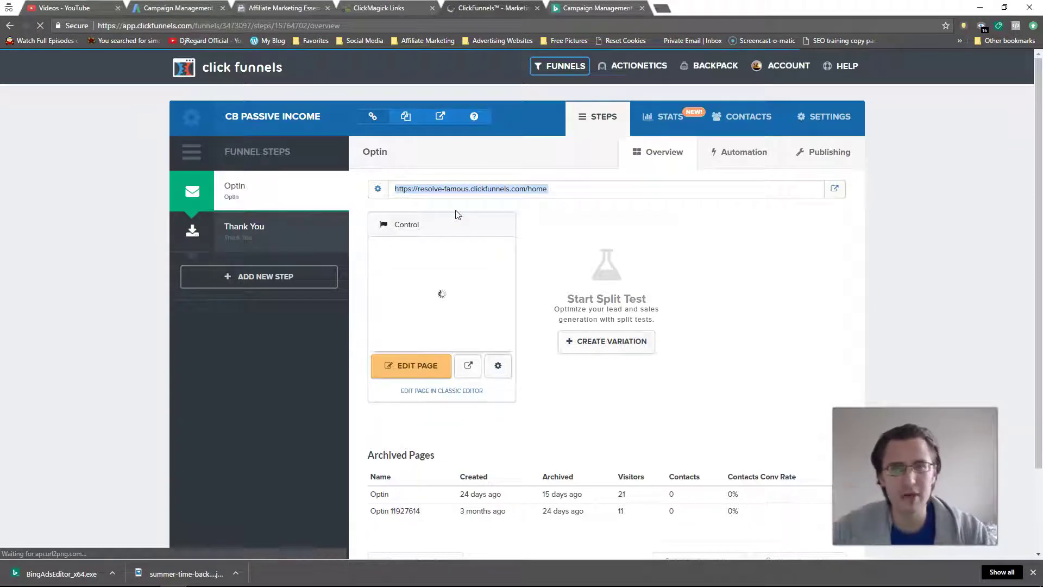
left_click(467, 188)
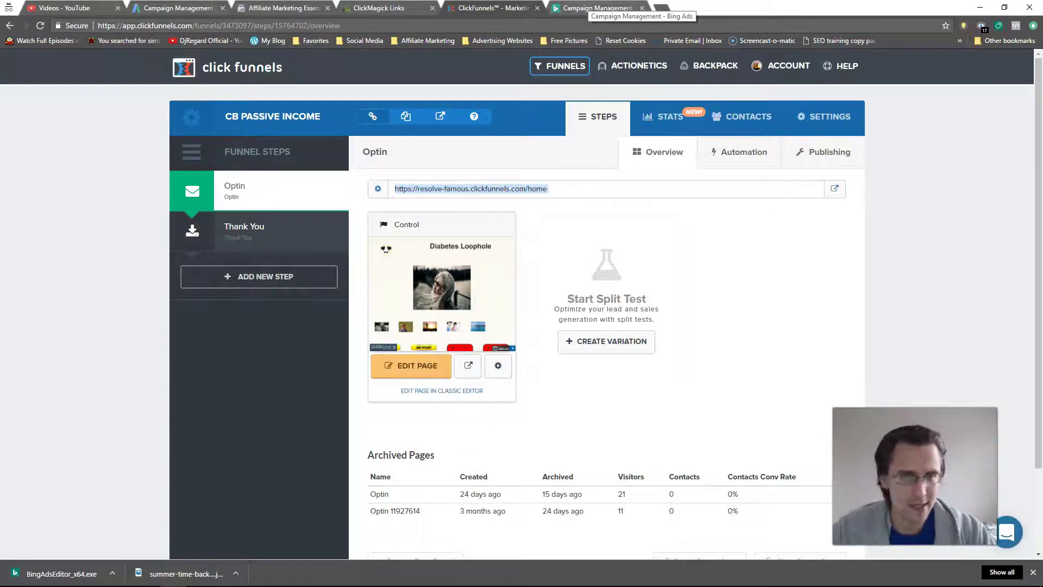
left_click(597, 8)
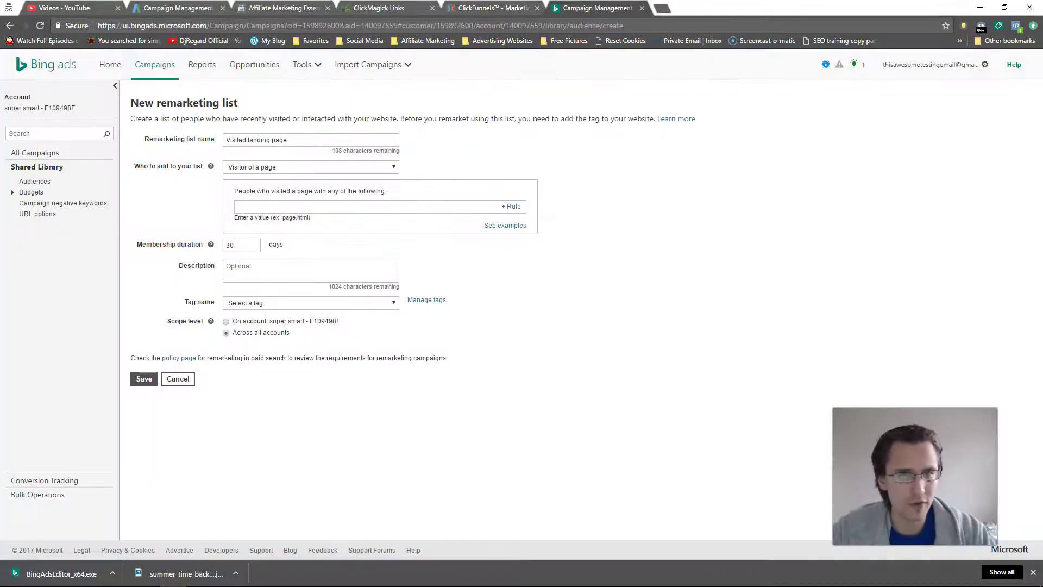
left_click(510, 206)
left_click(534, 300)
key("ctrl+v")
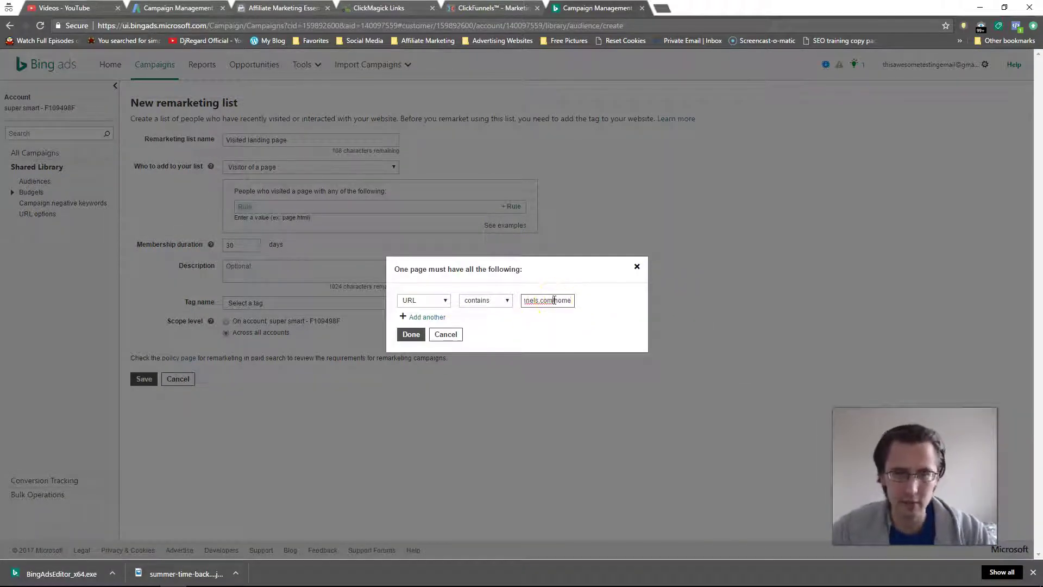
left_click_drag(554, 300, 507, 302)
left_click(540, 301)
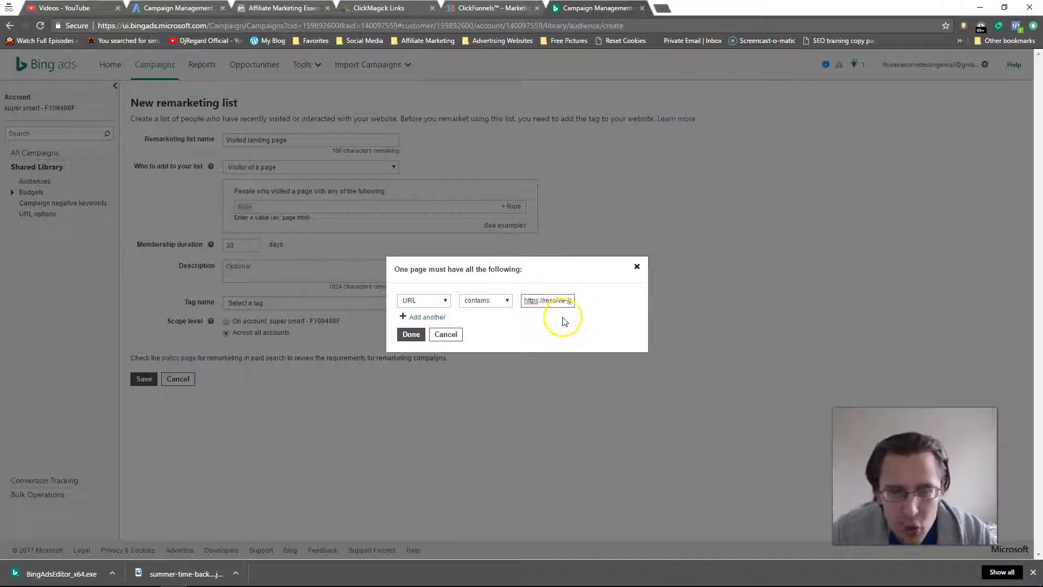
key("BackSpace")
key("BackSpace")
key("BackSpace")
key("BackSpace")
key("BackSpace")
key("BackSpace")
key("BackSpace")
key("BackSpace")
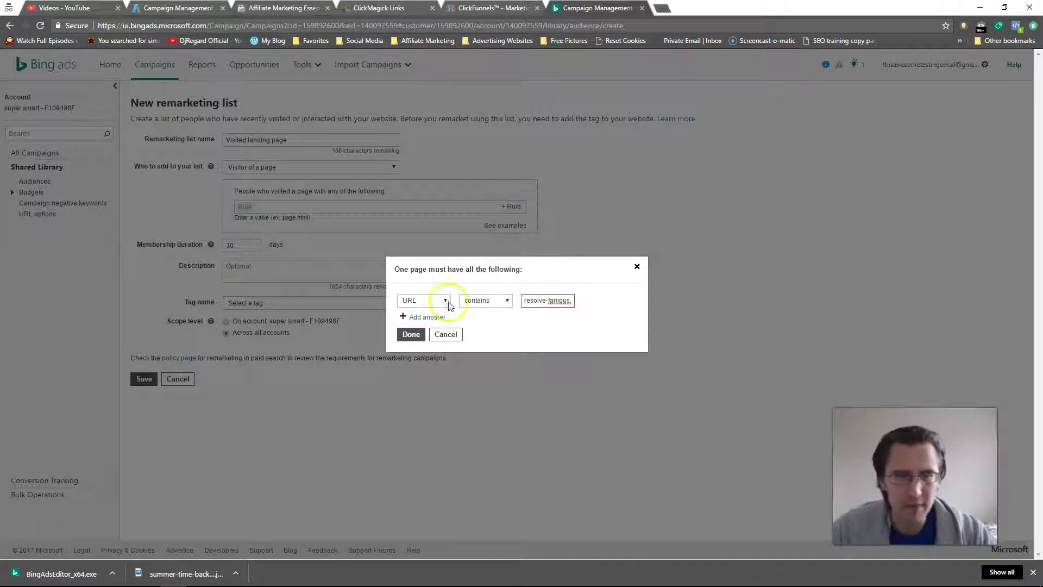
left_click(428, 301)
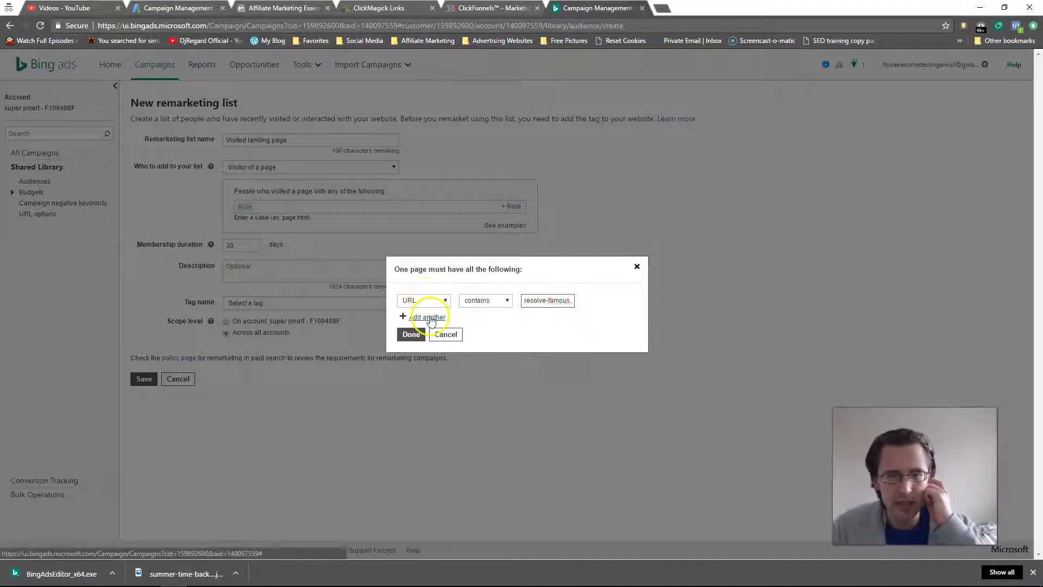
Step: Add a second 'does not contain' condition with the pasted landing-page URL and confirm the rule
left_click(426, 316)
left_click(469, 310)
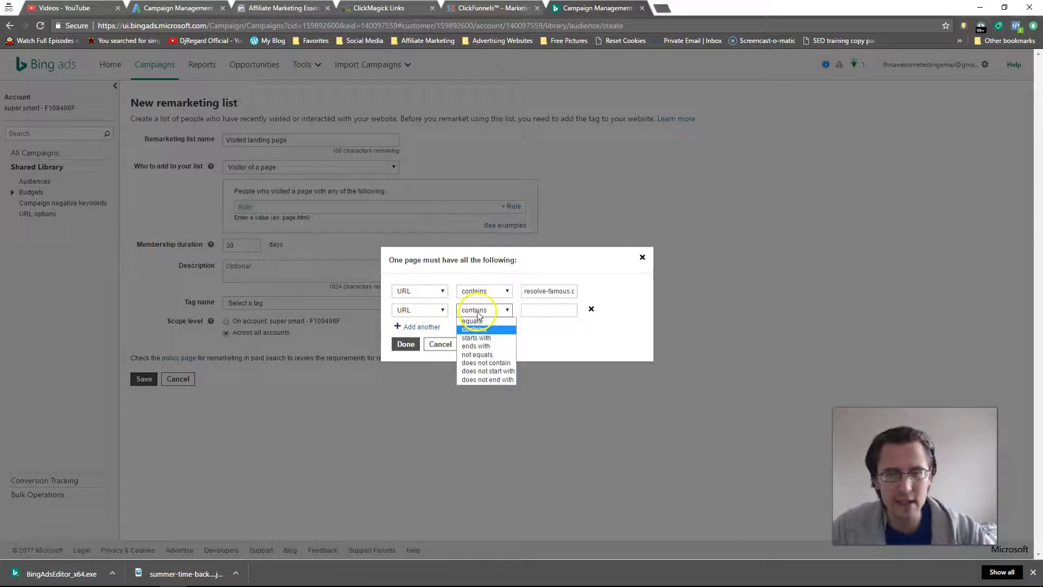
left_click(485, 363)
left_click(531, 309)
type("clickfunnels.com")
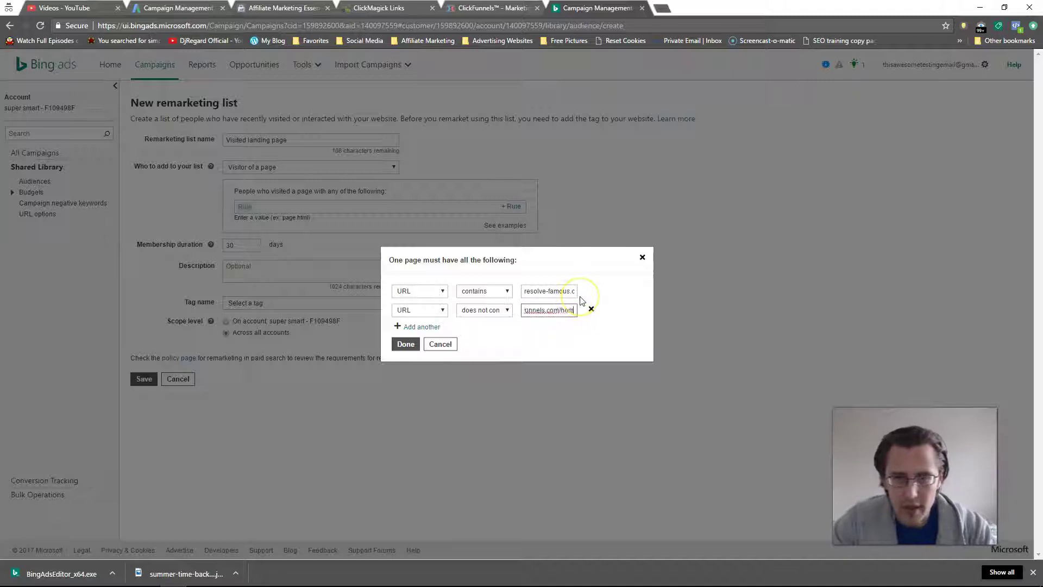
type("/thankyou")
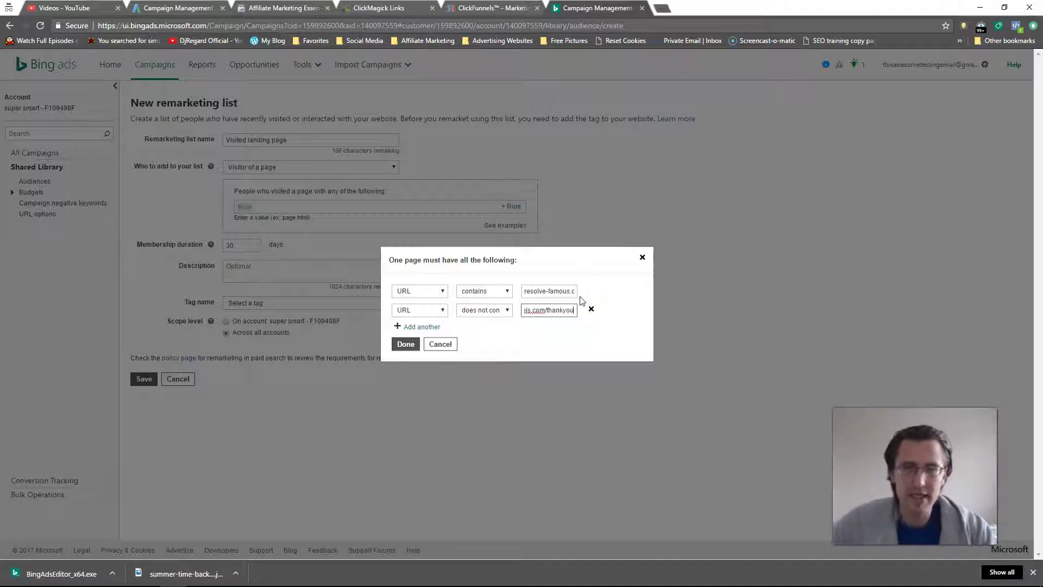
left_click(550, 320)
key("ctrl+a")
key("ctrl+v")
key("ctrl+a")
left_click(561, 307)
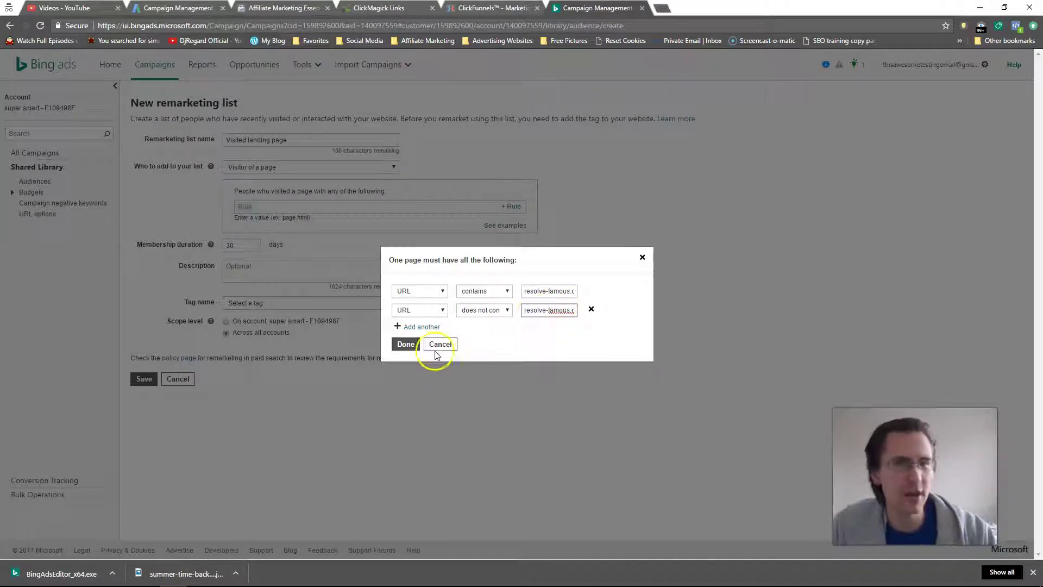
left_click(406, 344)
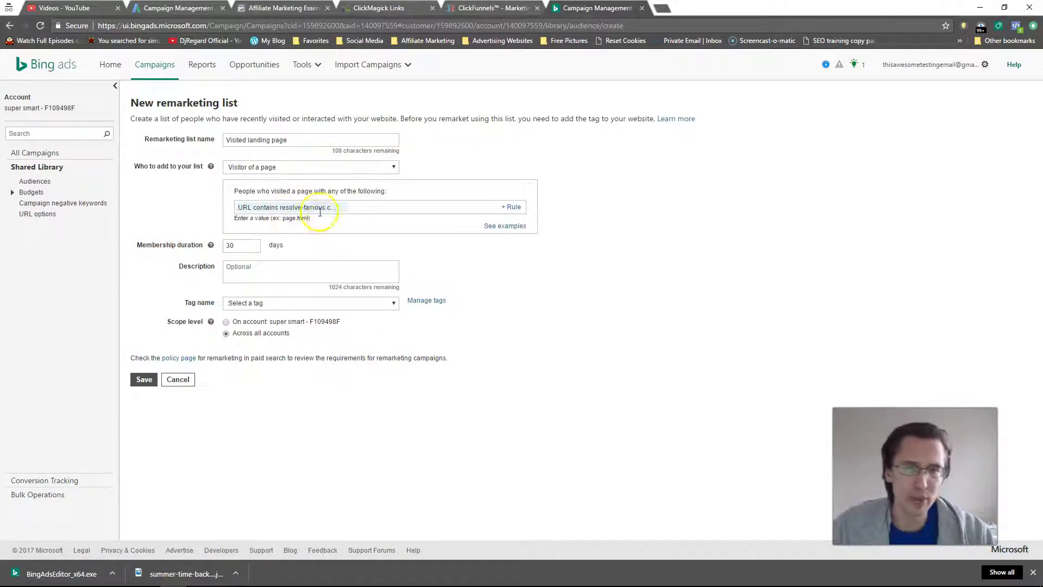
left_click(494, 226)
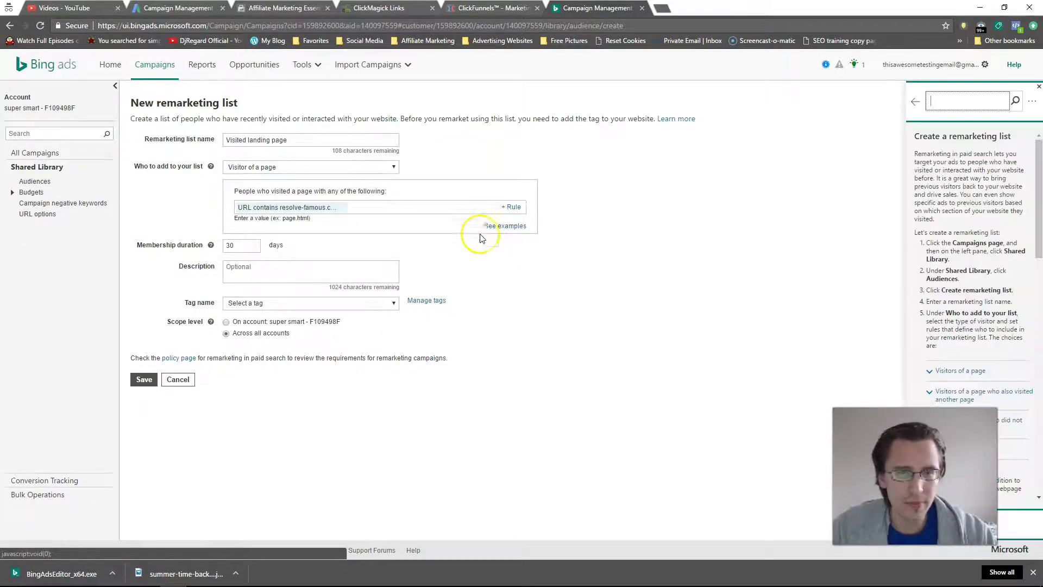
left_click(1038, 87)
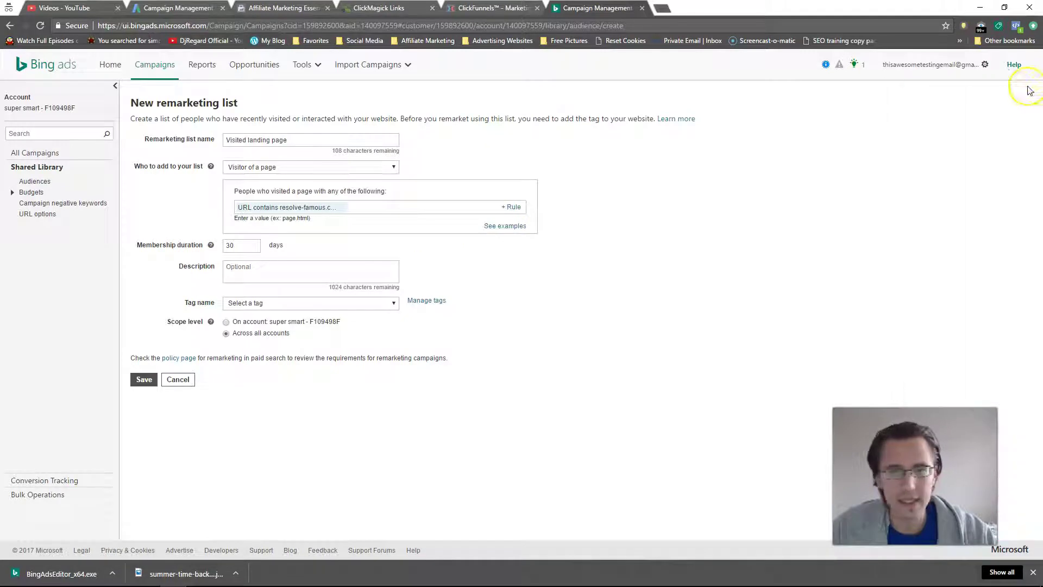
left_click(511, 207)
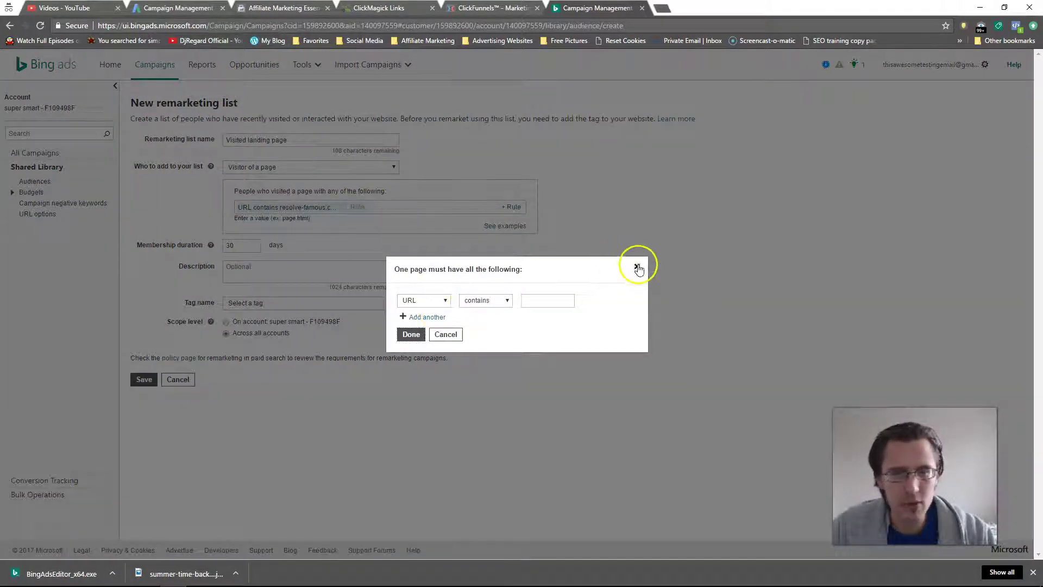
left_click(636, 265)
left_click(305, 208)
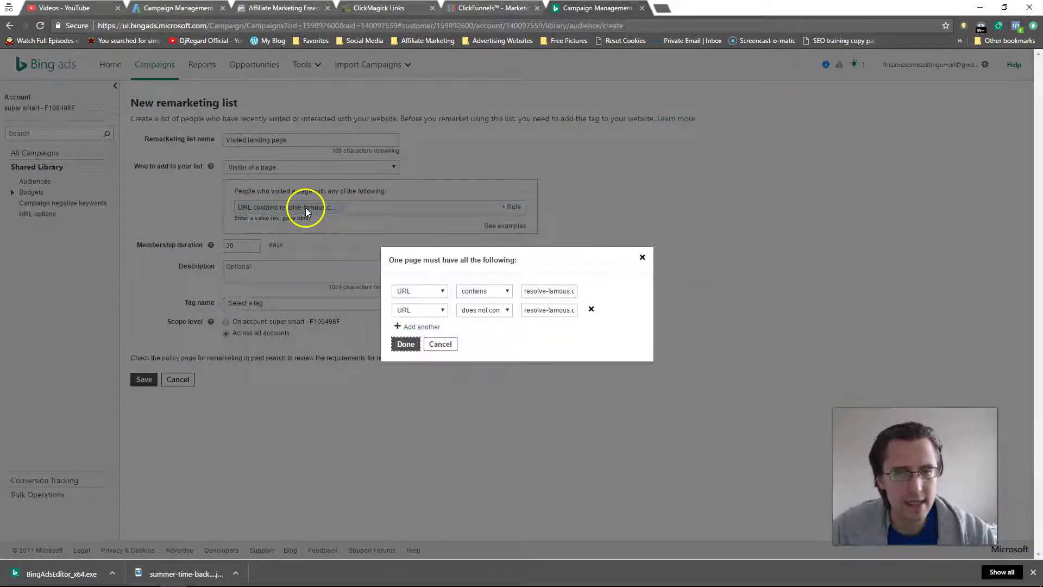
left_click(641, 256)
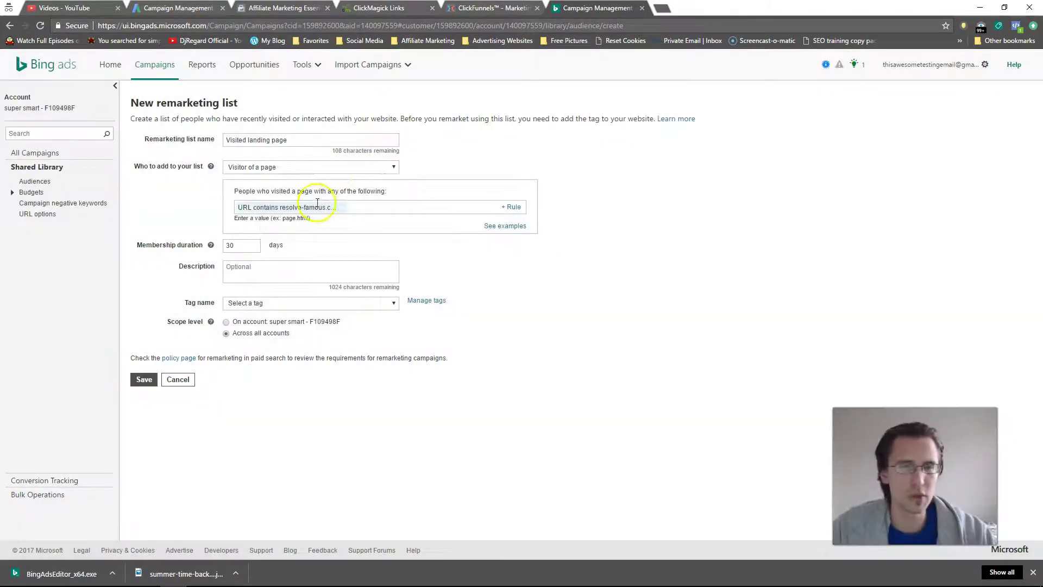
left_click(302, 207)
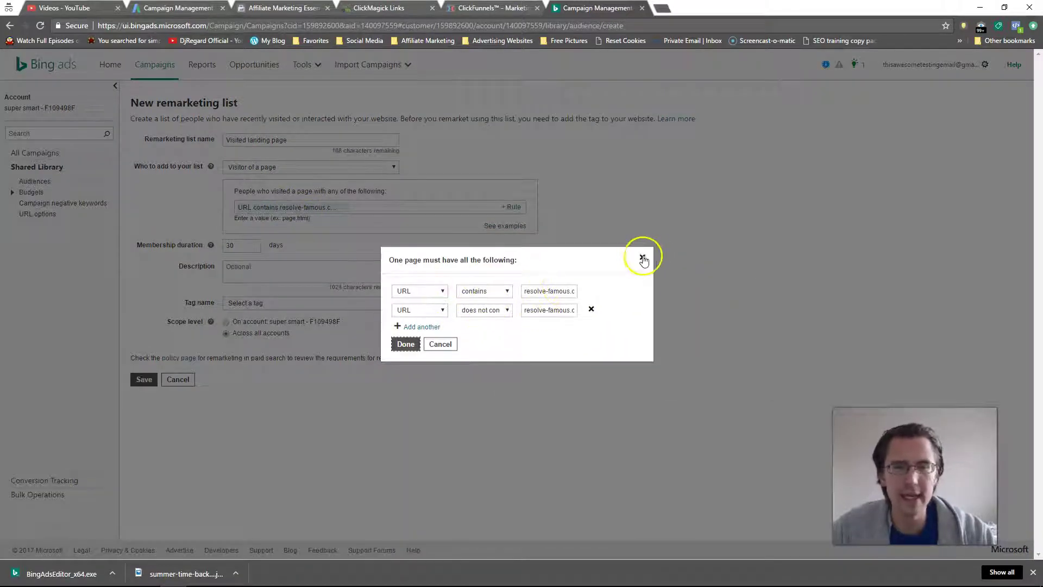
left_click(643, 258)
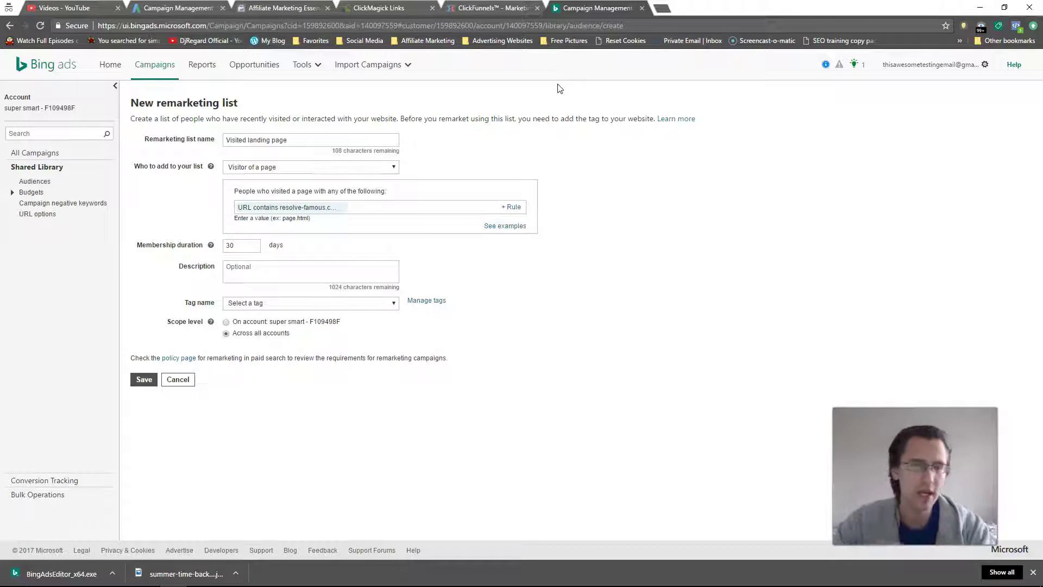
Step: Describe the list as people who visited only the landing page
double_click(243, 245)
left_click(238, 269)
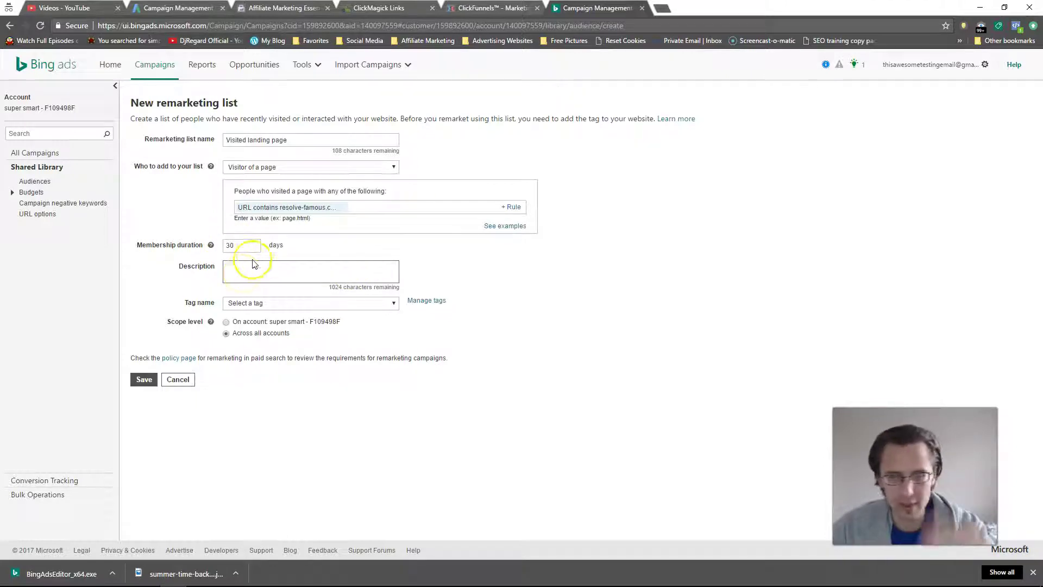
type("people who only saw my landing page but not my thank you page")
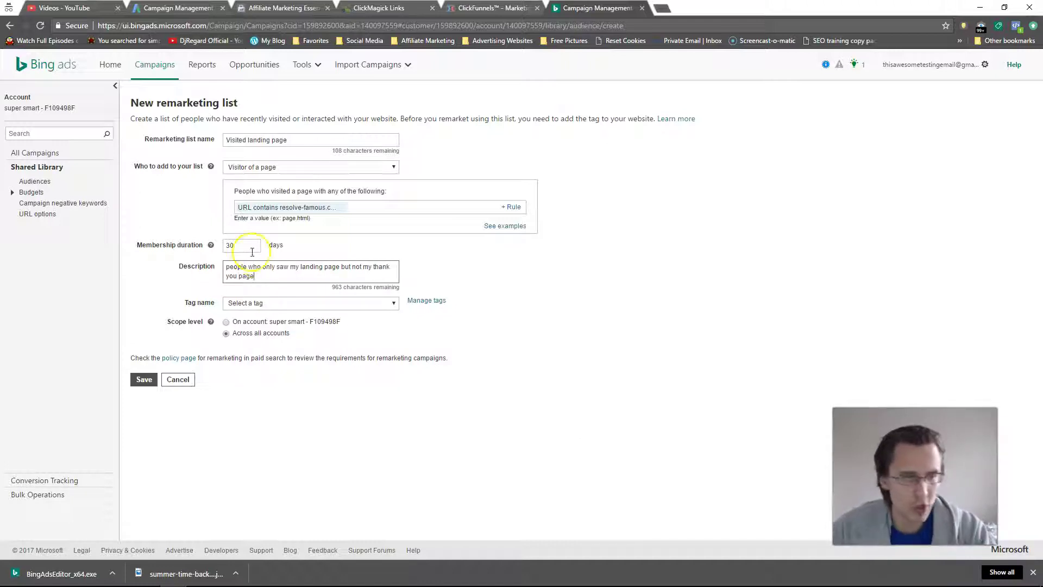
Step: Tag the list 'Leads for our CB Passive income' and limit its scope to this account
left_click(250, 303)
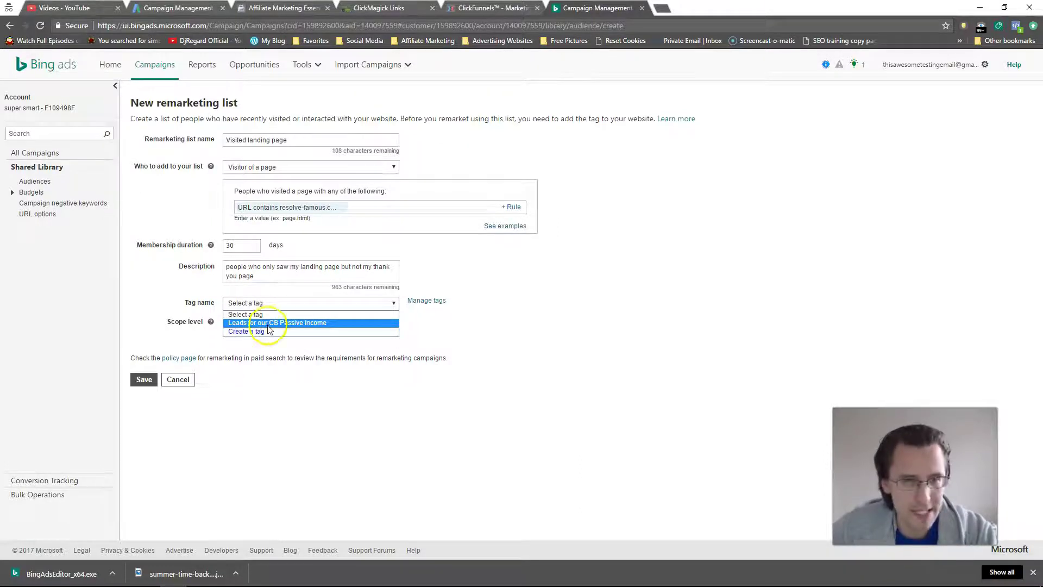
left_click(262, 332)
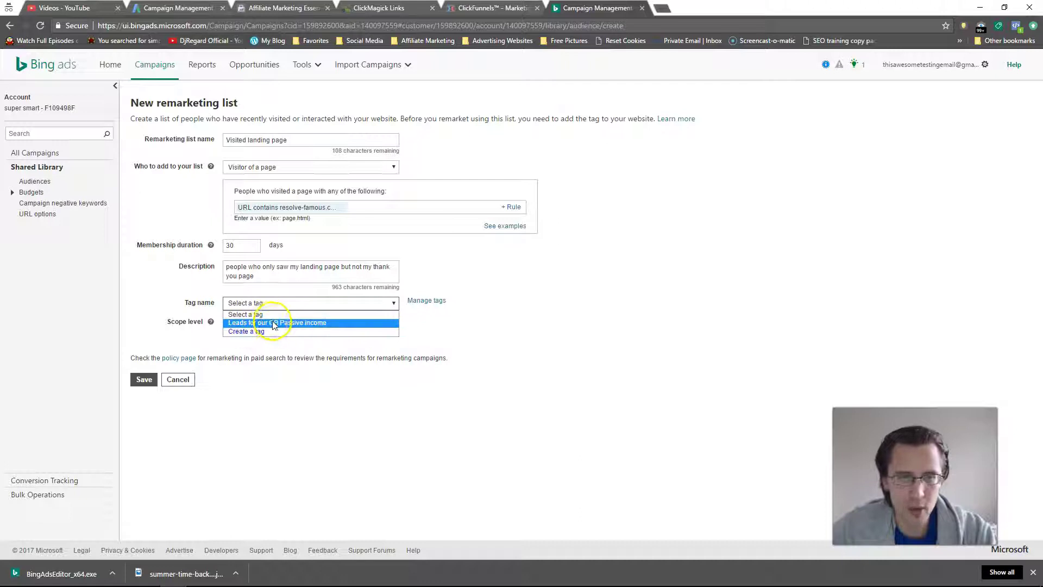
left_click(279, 323)
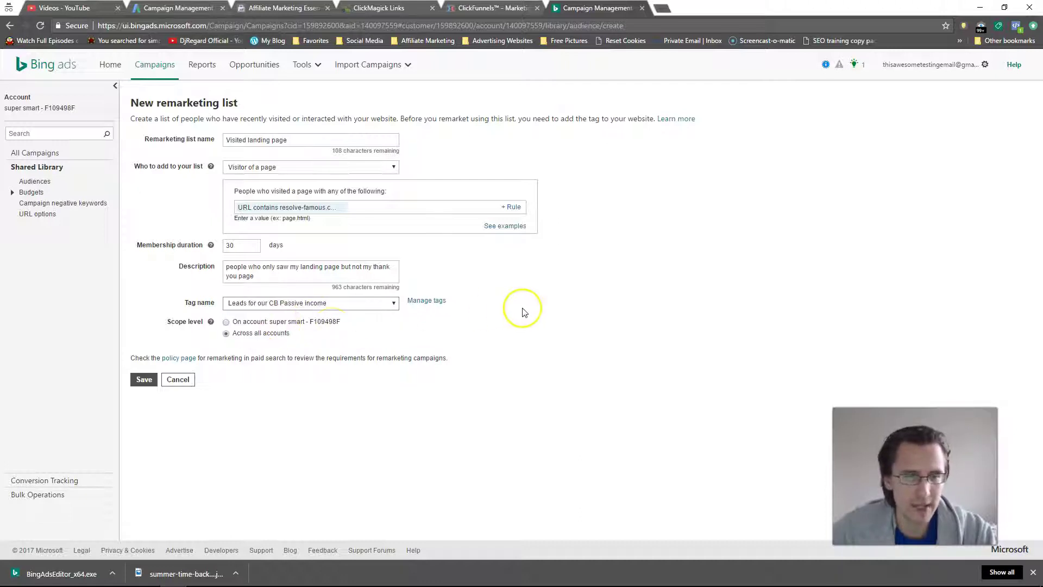
left_click(253, 323)
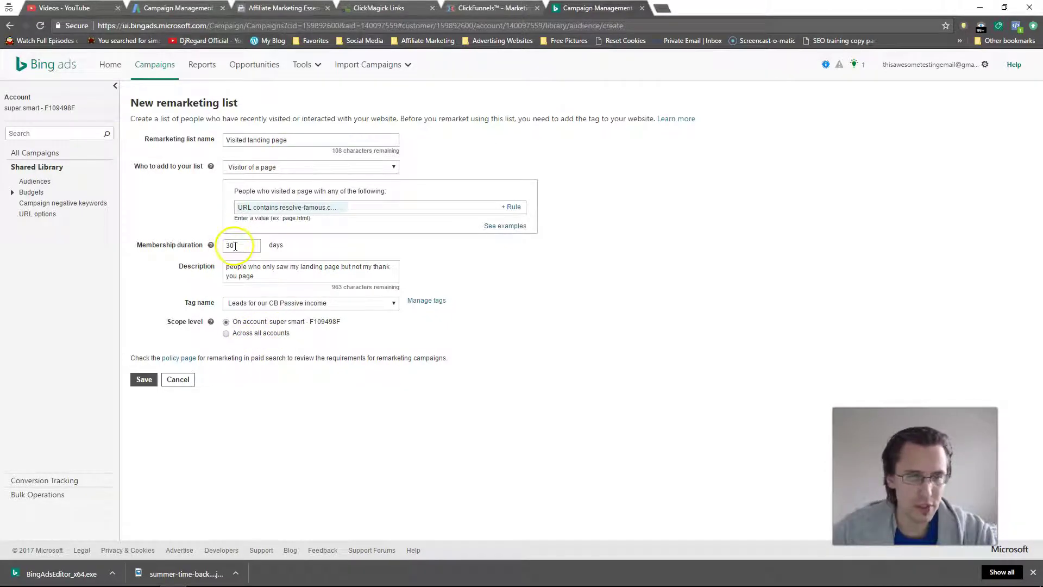
Step: Check the membership duration help and edit the 30-day value, trying 180 days
left_click(210, 245)
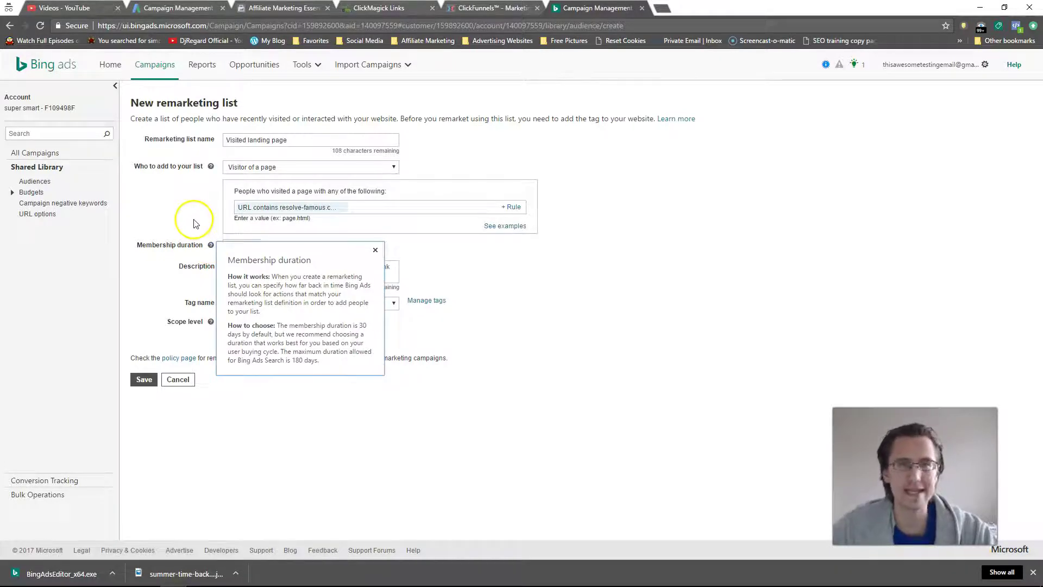
left_click(217, 244)
double_click(229, 245)
type("1")
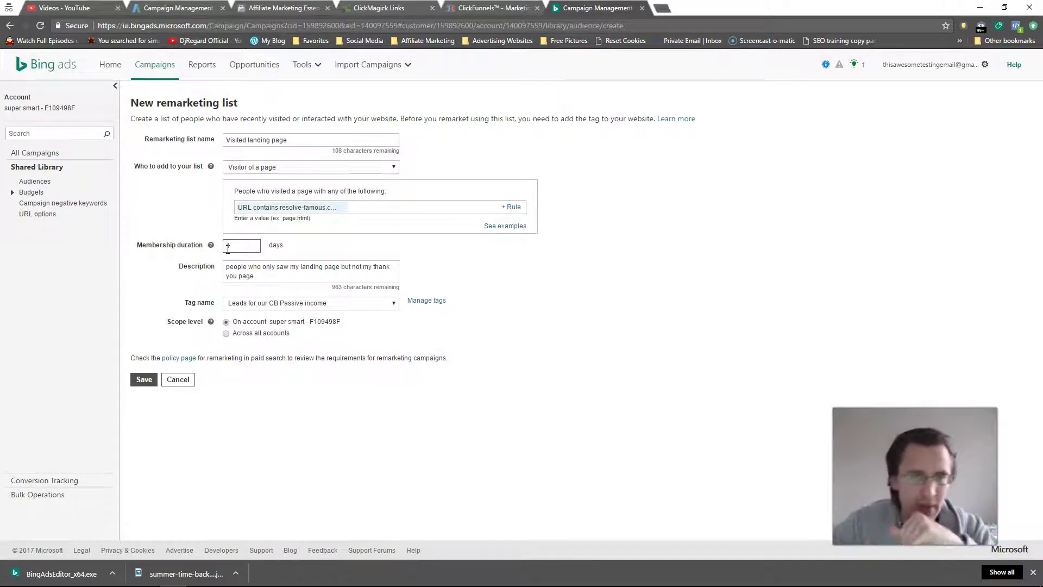
type("180")
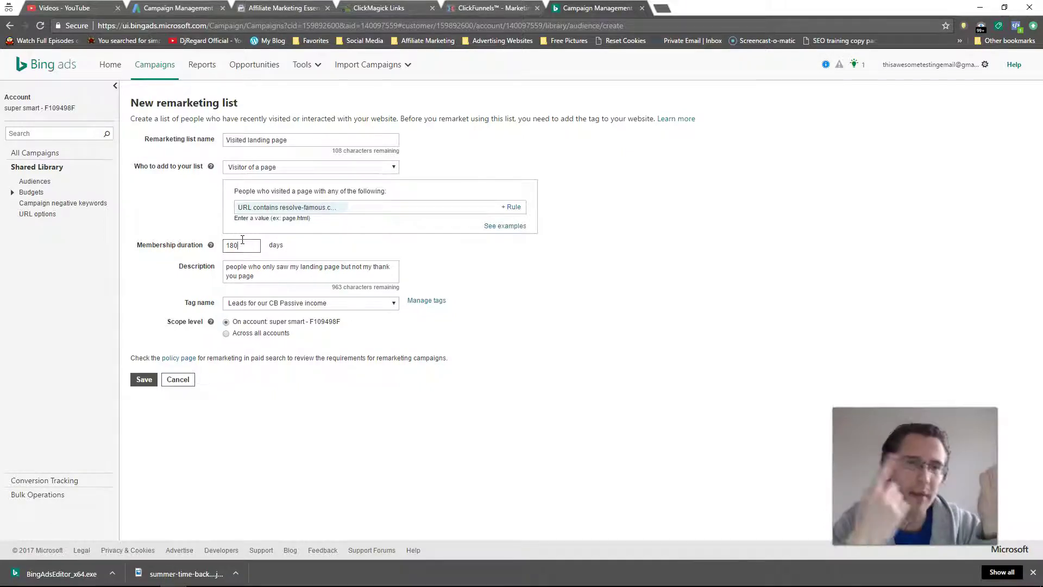
left_click_drag(248, 244, 220, 246)
Step: Set the membership duration to 90 days and save the remarketing list
type("90")
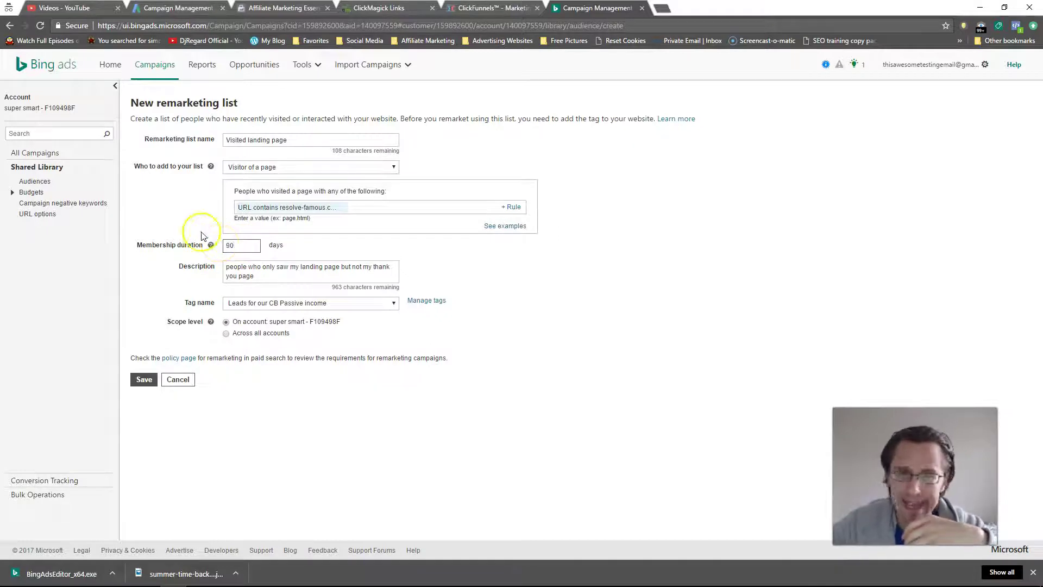
left_click(144, 379)
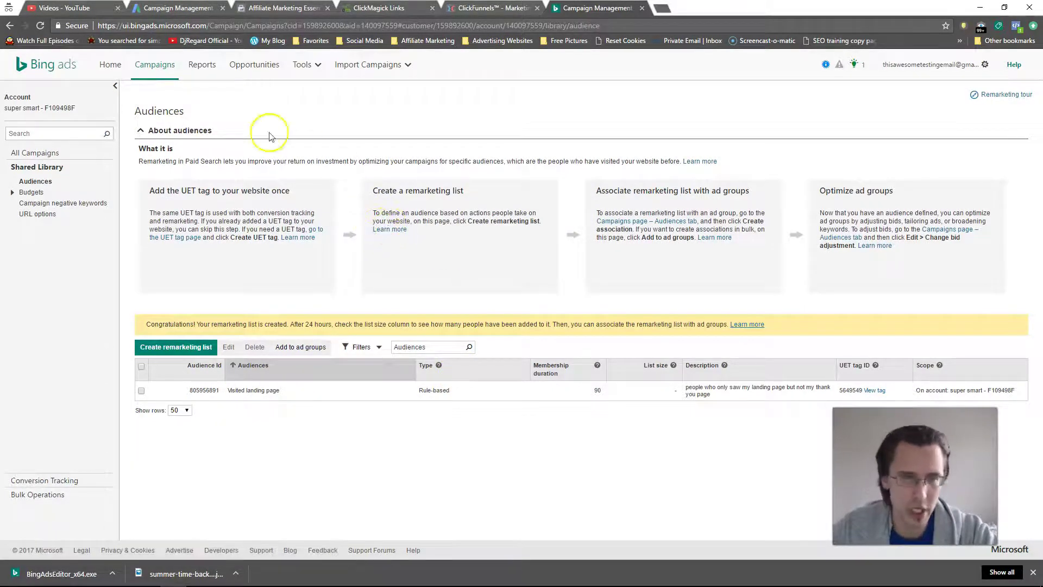
left_click(154, 69)
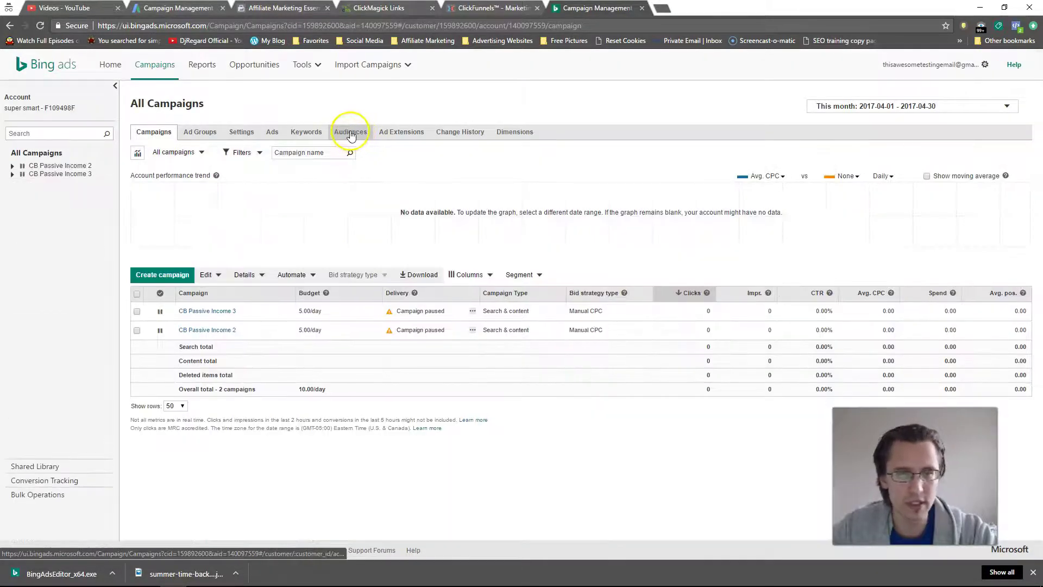
Step: Start a new audience association for CB Passive Income 2's 'People who want to…' ad group
left_click(350, 133)
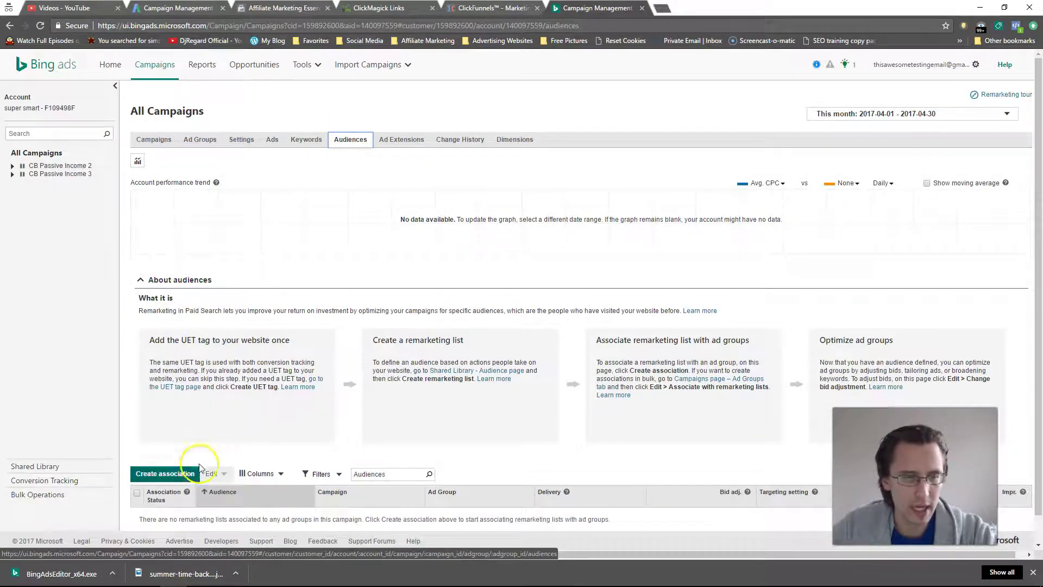
left_click(185, 473)
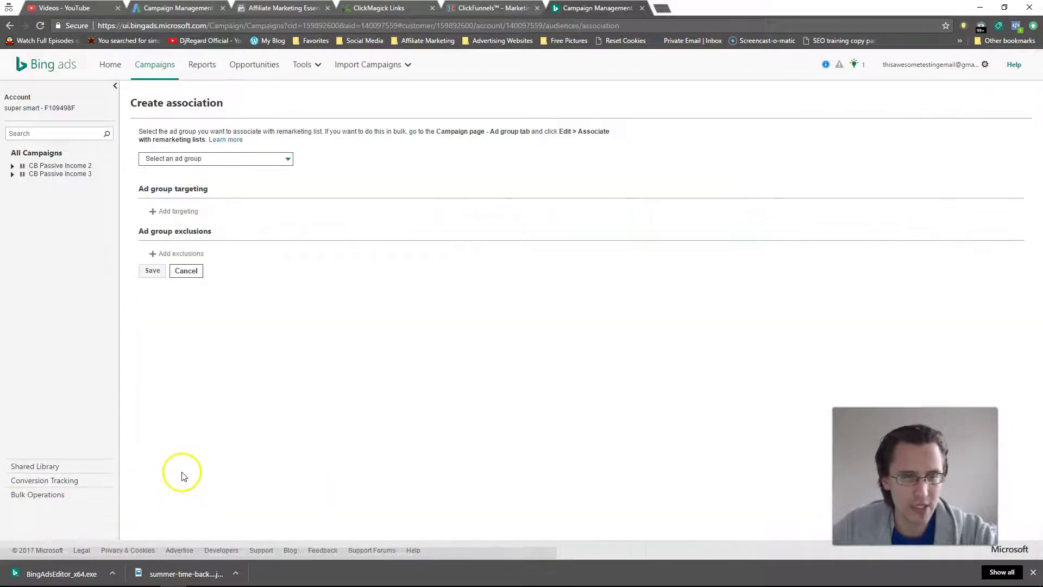
left_click(202, 159)
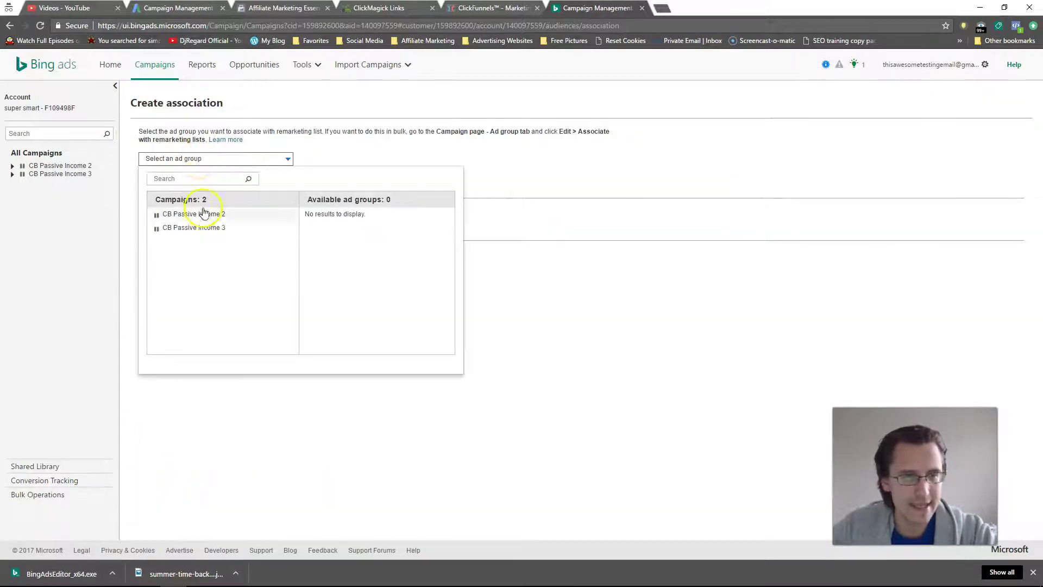
left_click(212, 215)
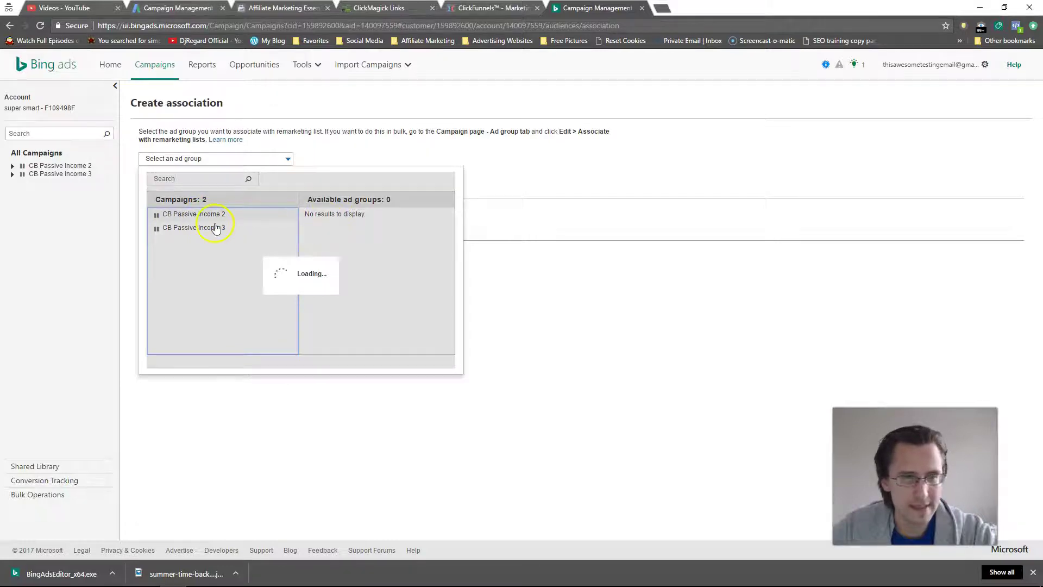
left_click(342, 232)
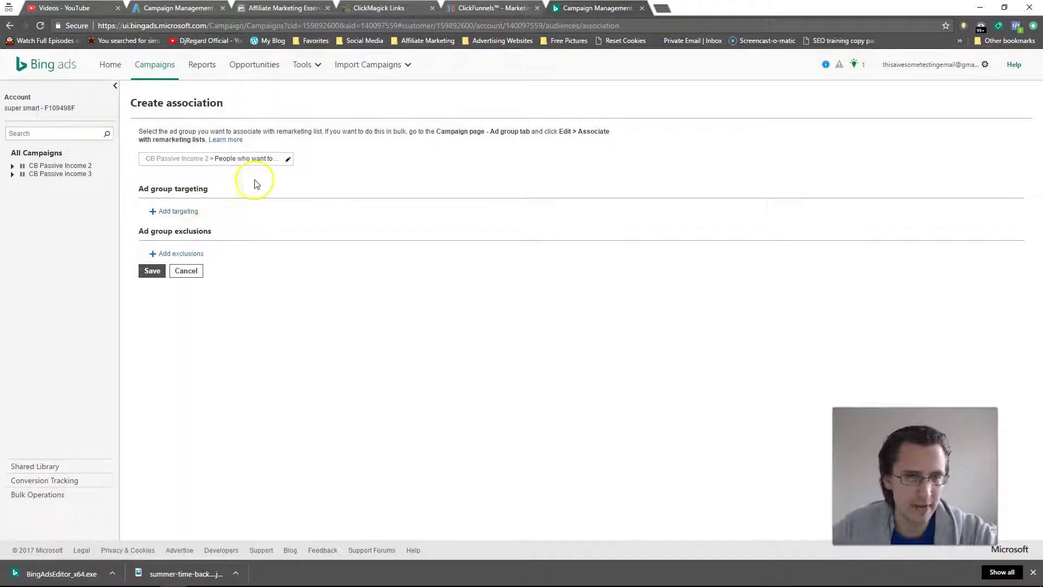
Step: Select Visited landing page for targeting, keeping the bid adjustment as an increase
left_click(179, 211)
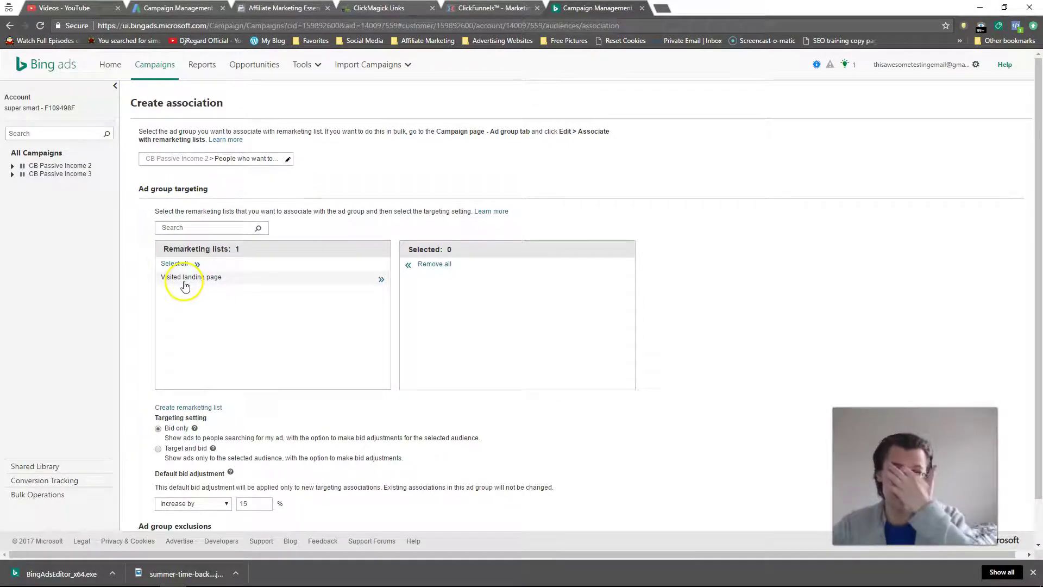
left_click(380, 279)
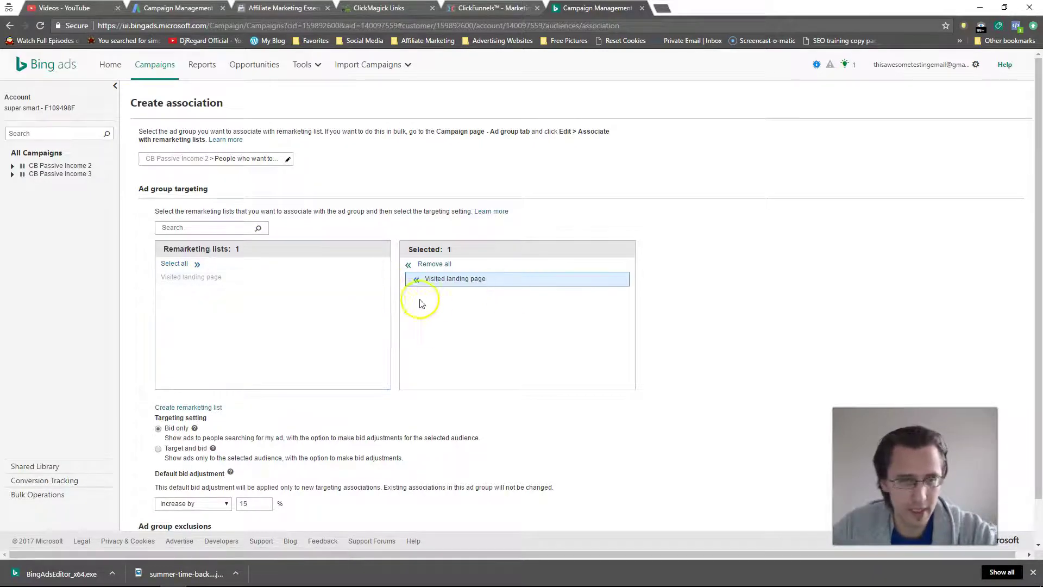
scroll(624, 359, "down", 1)
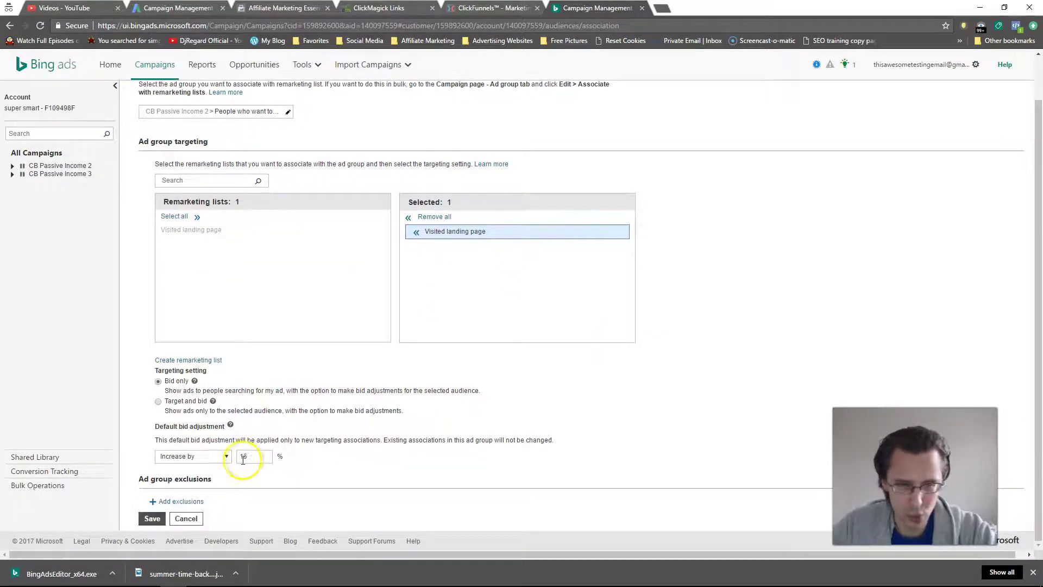
left_click(225, 457)
left_click(223, 460)
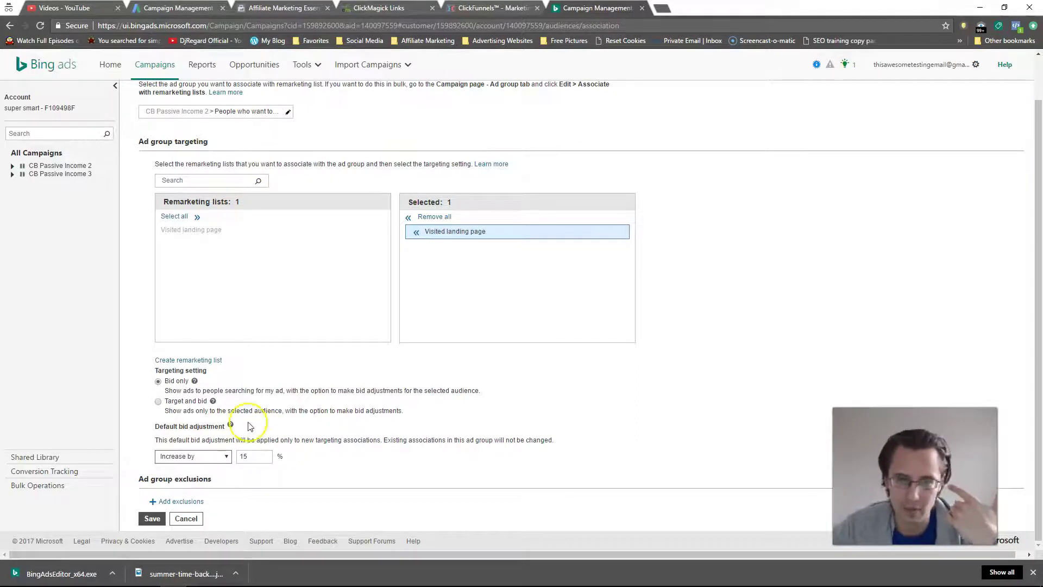
Step: Change the default bid adjustment from 15% to increase by 0%
double_click(242, 456)
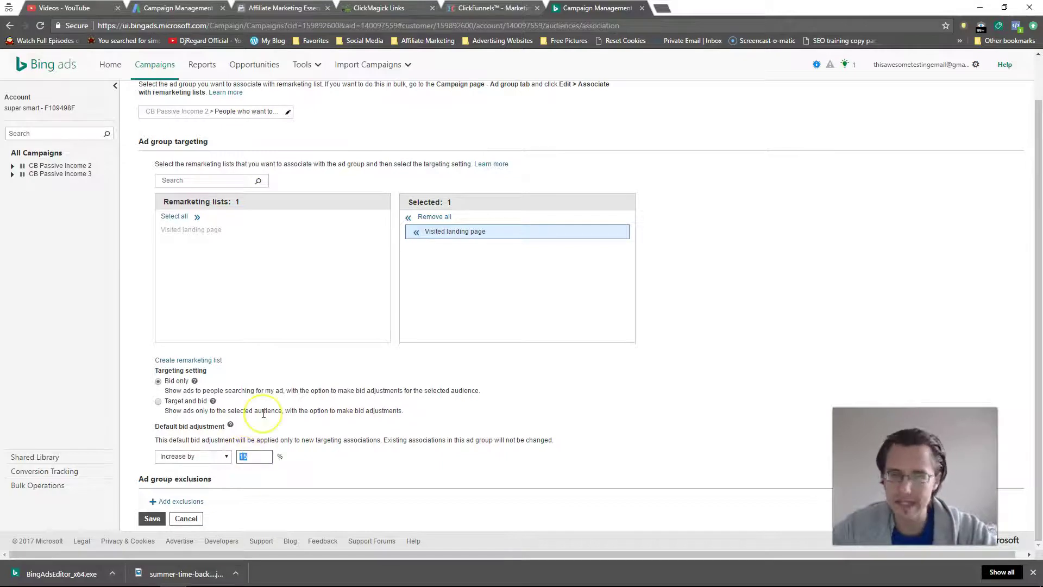
type("10")
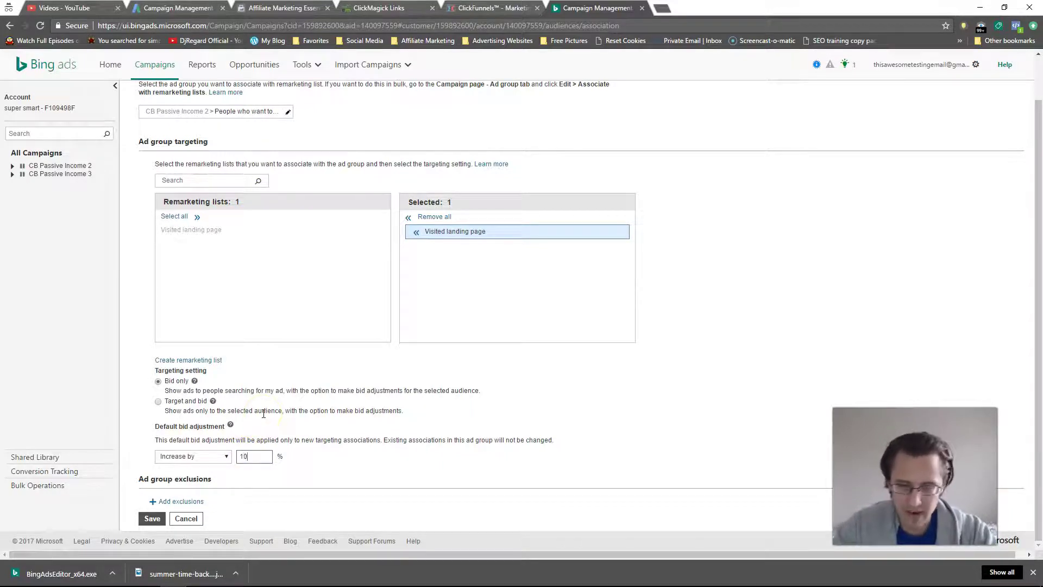
key("BackSpace")
type("5")
key("BackSpace")
type("0")
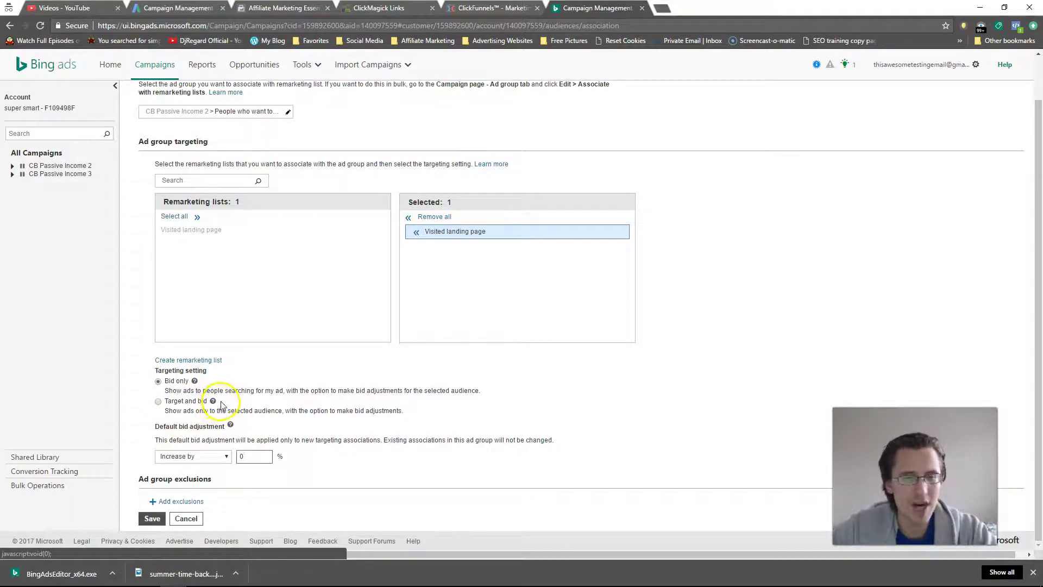
Step: Try the Target and bid option, then set targeting back to Bid only
left_click_drag(211, 402, 179, 404)
left_click(300, 367)
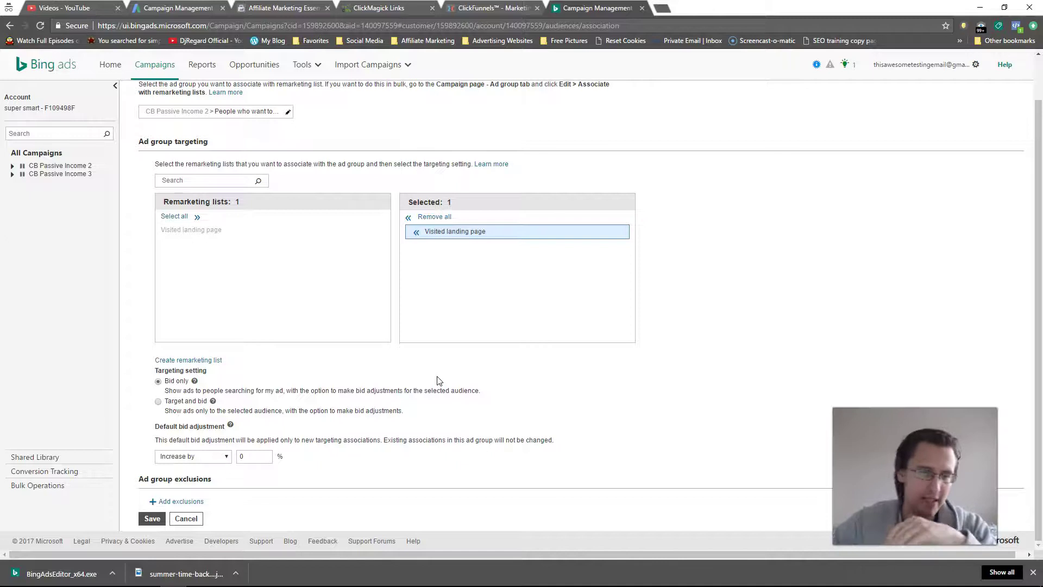
left_click(158, 401)
right_click(267, 375)
left_click(531, 363)
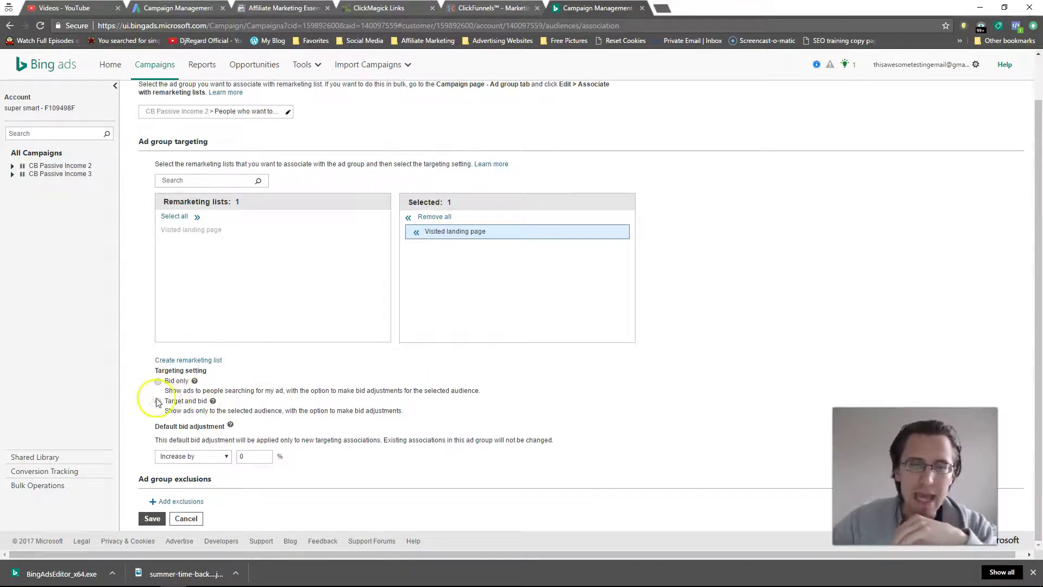
left_click_drag(162, 401, 206, 403)
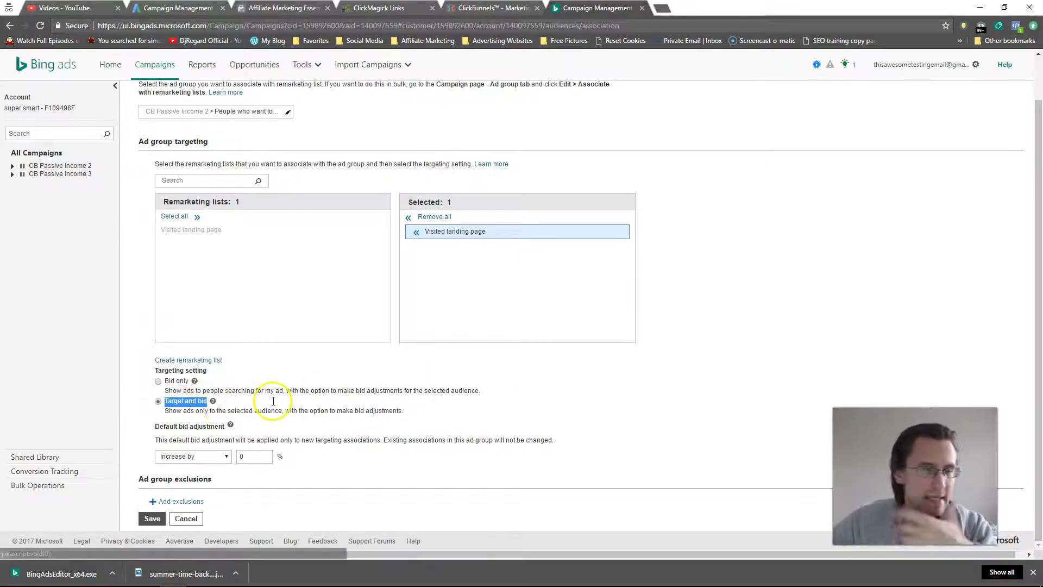
left_click_drag(381, 401, 458, 418)
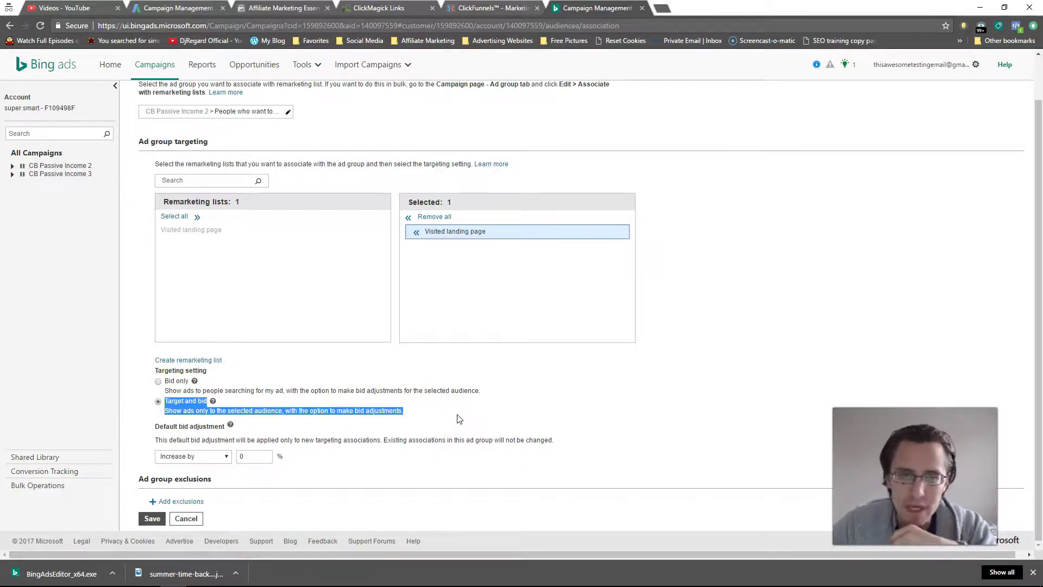
left_click(459, 419)
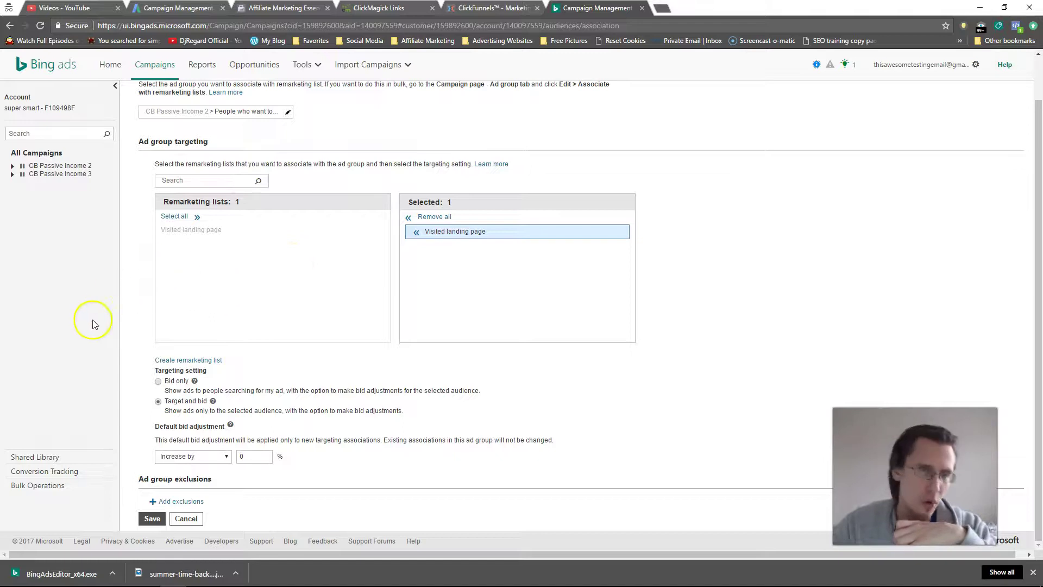
left_click(159, 381)
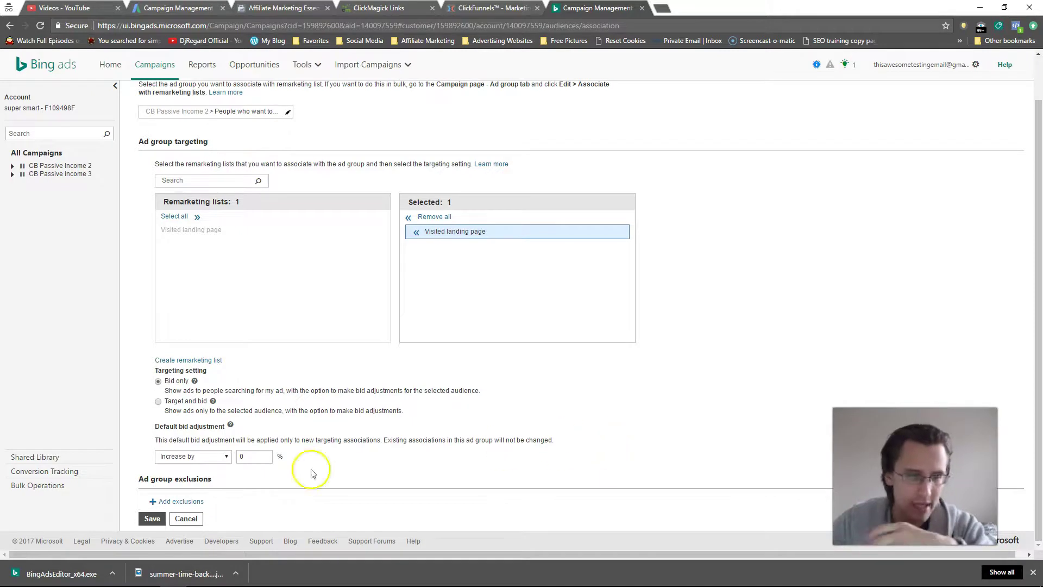
Step: Save the Bid only, 0% association and view the account's four ad groups
left_click(157, 520)
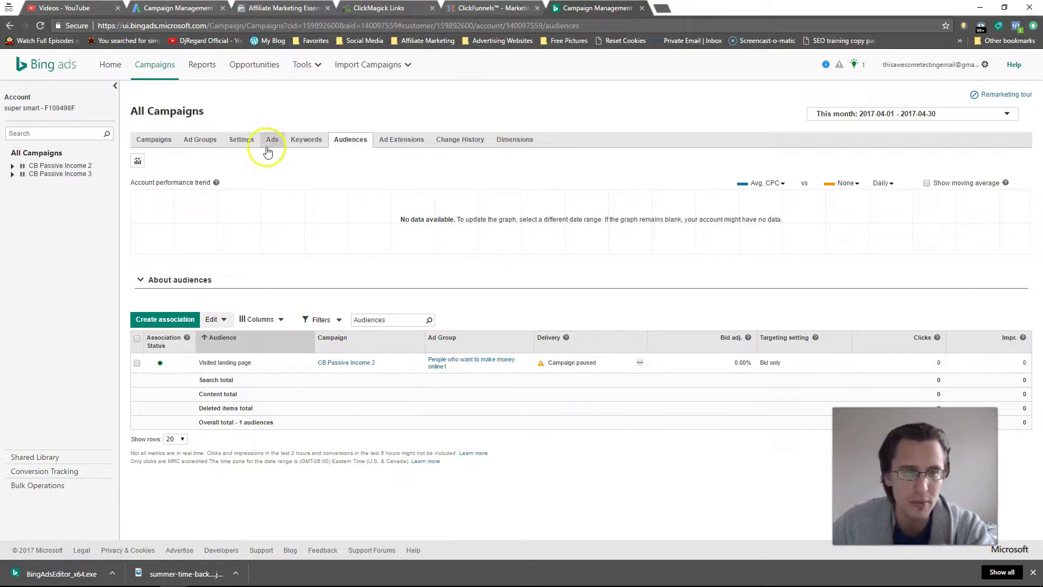
left_click(271, 140)
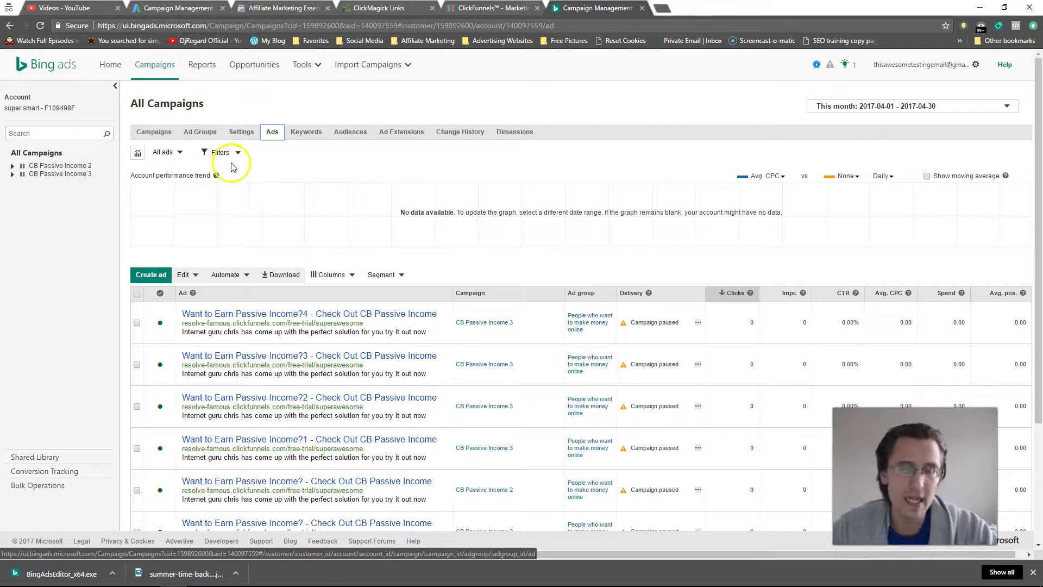
left_click(194, 134)
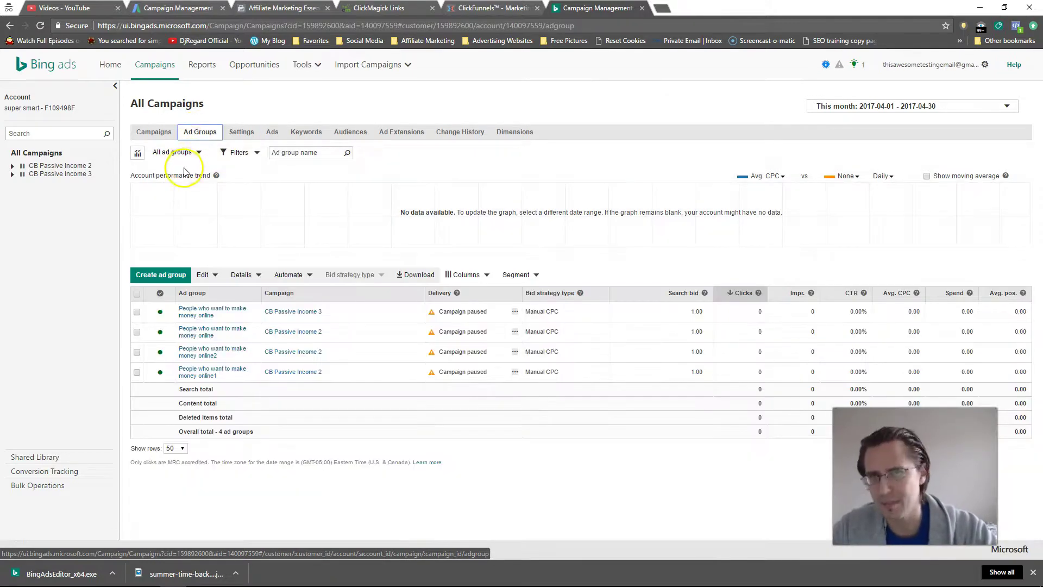